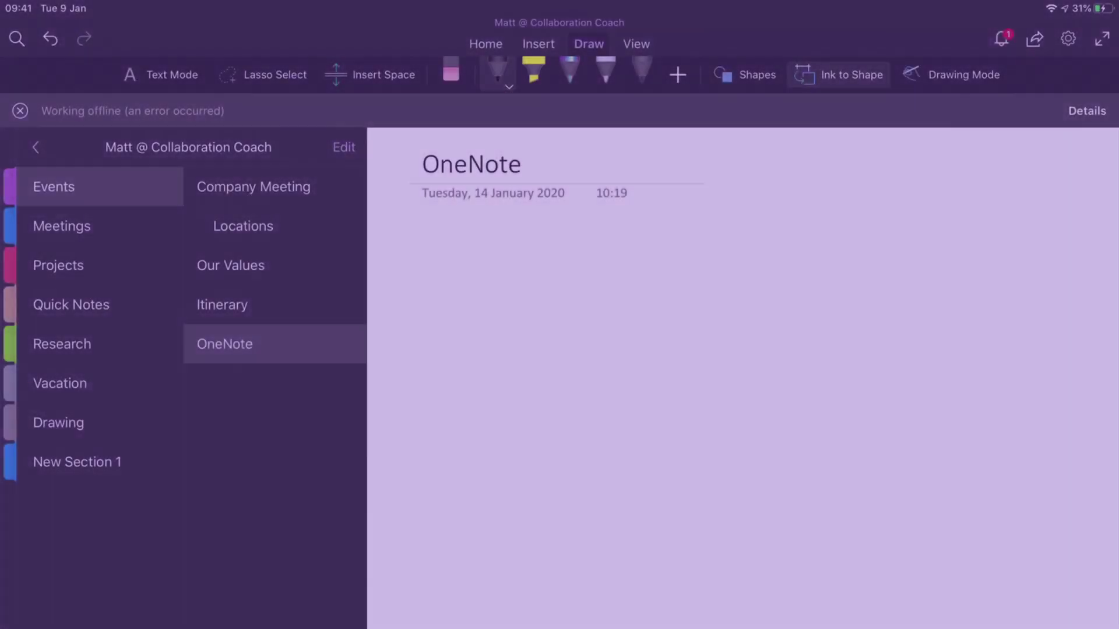
Handwrite the word 'onenote' in black ink on the page
left_click_drag(485, 309, 482, 308)
mouse_move(511, 349)
left_mouse_down()
mouse_move(536, 355)
mouse_move(577, 338)
mouse_move(629, 347)
left_mouse_up()
left_click_drag(640, 314, 641, 317)
left_click_drag(665, 275, 691, 345)
mouse_move(664, 308)
left_mouse_down()
mouse_move(688, 303)
mouse_move(746, 334)
mouse_move(735, 321)
mouse_move(443, 355)
left_mouse_up()
Highlight in yellow, then draw a rectangle, circle and triangle below the handwriting
left_click(533, 70)
left_click(497, 70)
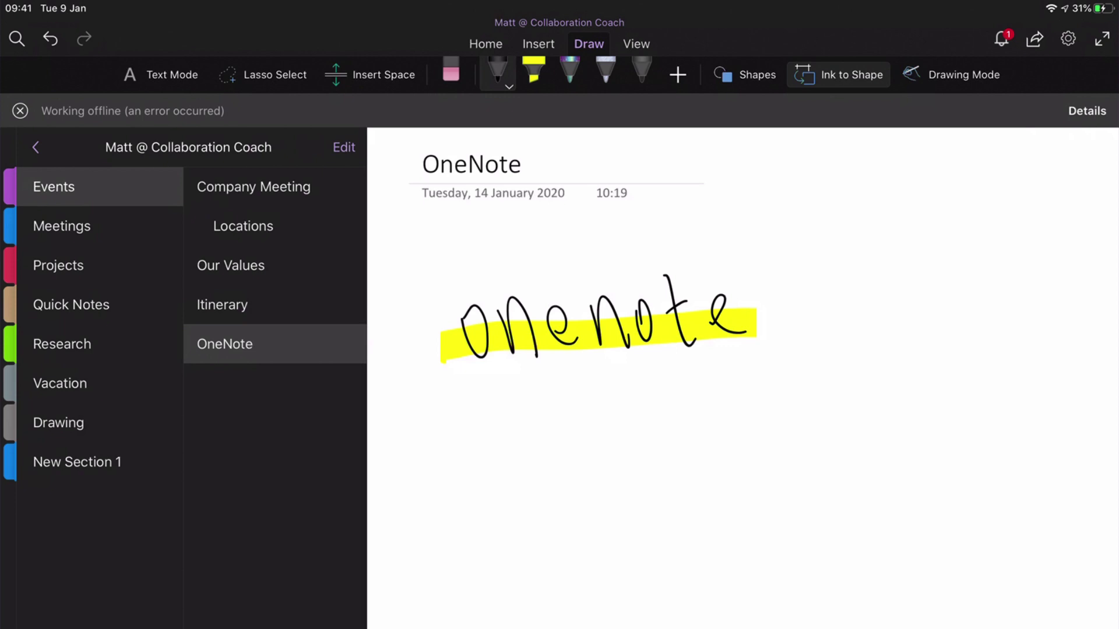
mouse_move(574, 422)
left_mouse_down()
mouse_move(502, 429)
mouse_move(573, 421)
left_mouse_up()
mouse_move(649, 424)
left_mouse_down()
mouse_move(670, 504)
mouse_move(650, 424)
left_mouse_up()
mouse_move(815, 495)
left_mouse_down()
mouse_move(732, 504)
mouse_move(814, 495)
left_mouse_up()
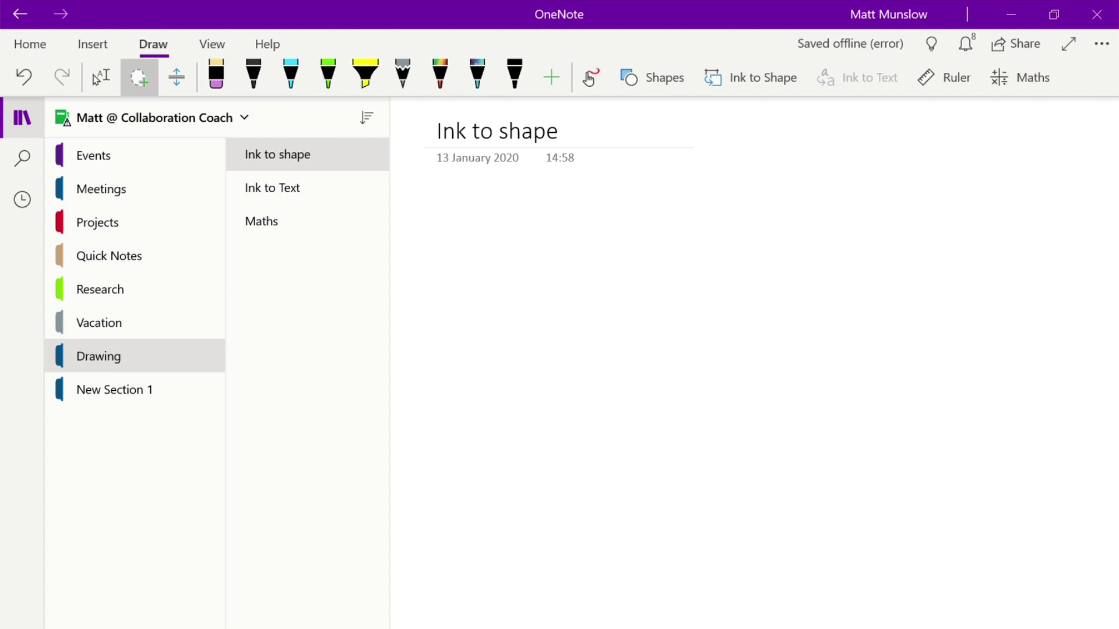
With the black pen, sketch a rough square, then a triangle, then a circle left to right
left_click(253, 74)
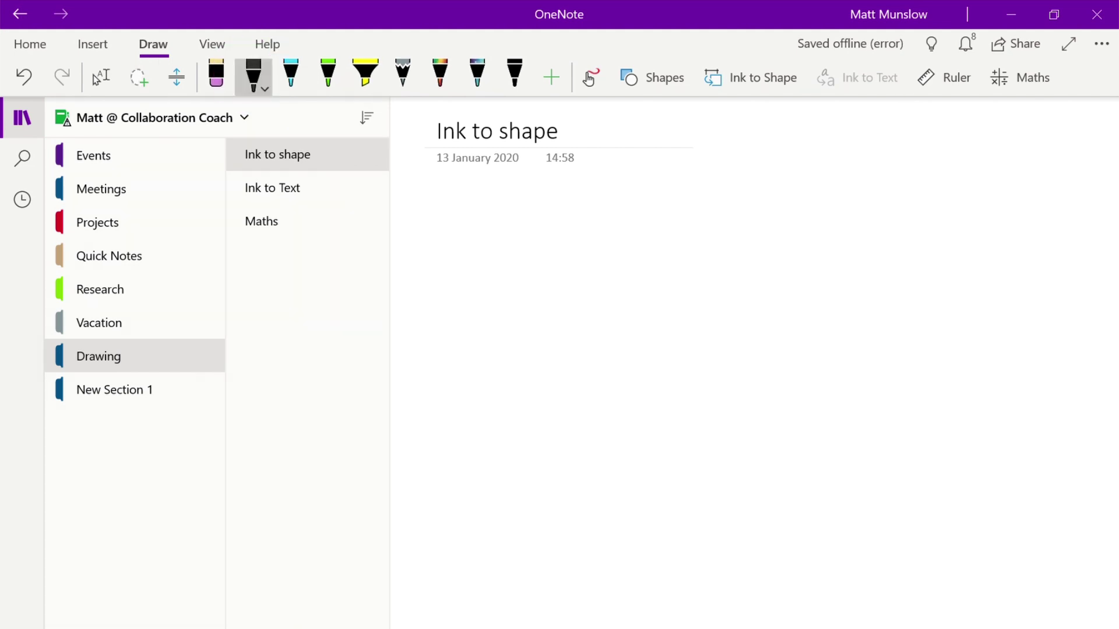
mouse_move(568, 228)
left_mouse_down()
mouse_move(554, 341)
mouse_move(507, 229)
mouse_move(545, 234)
left_mouse_up()
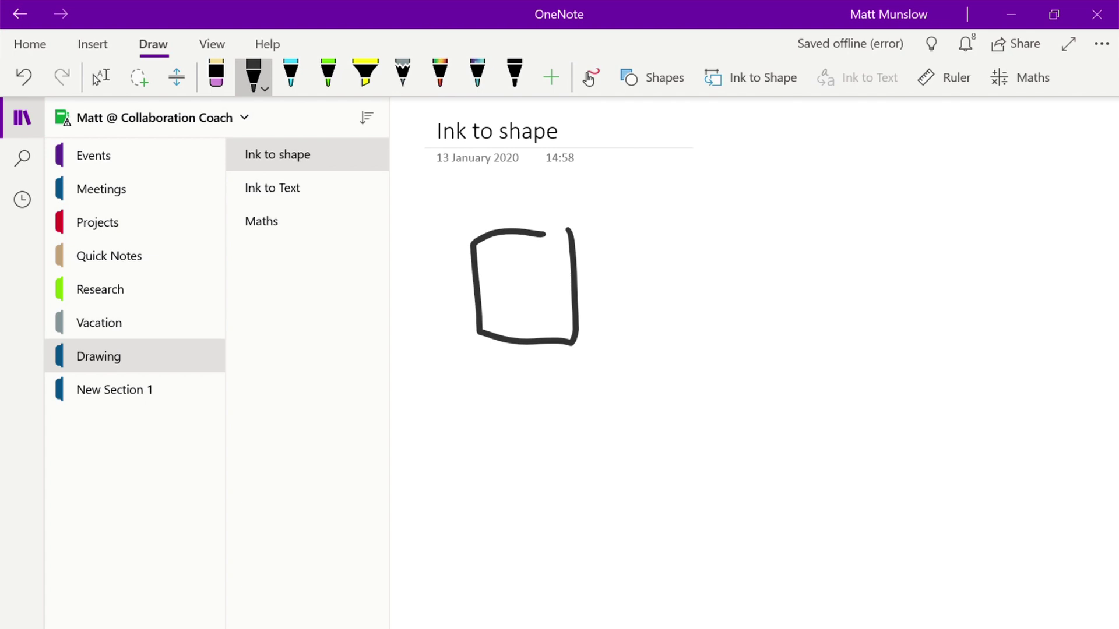
mouse_move(720, 332)
left_mouse_down()
mouse_move(699, 286)
mouse_move(613, 329)
mouse_move(690, 334)
left_mouse_up()
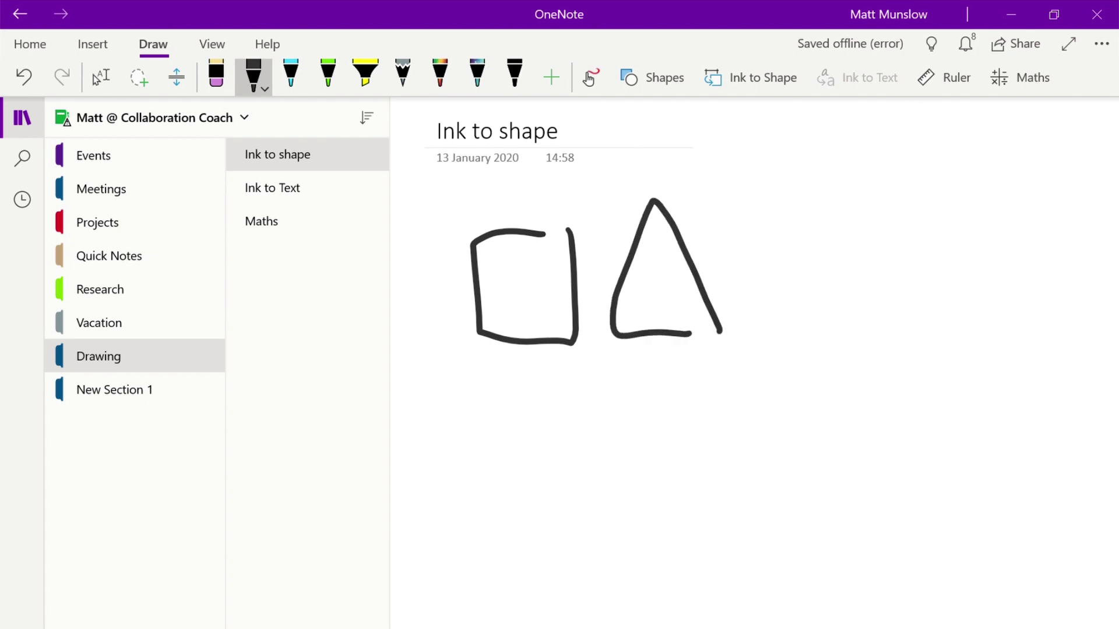
mouse_move(812, 217)
left_mouse_down()
mouse_move(762, 309)
mouse_move(798, 221)
left_mouse_up()
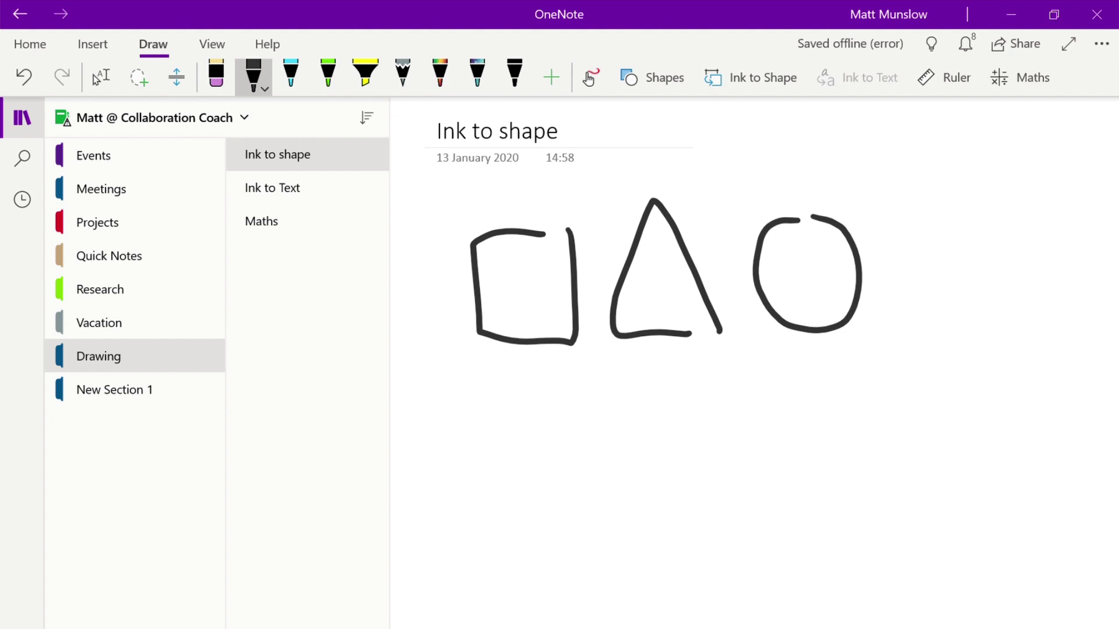
Insert a clean rectangle shape as a square below the sketched square
left_click(652, 78)
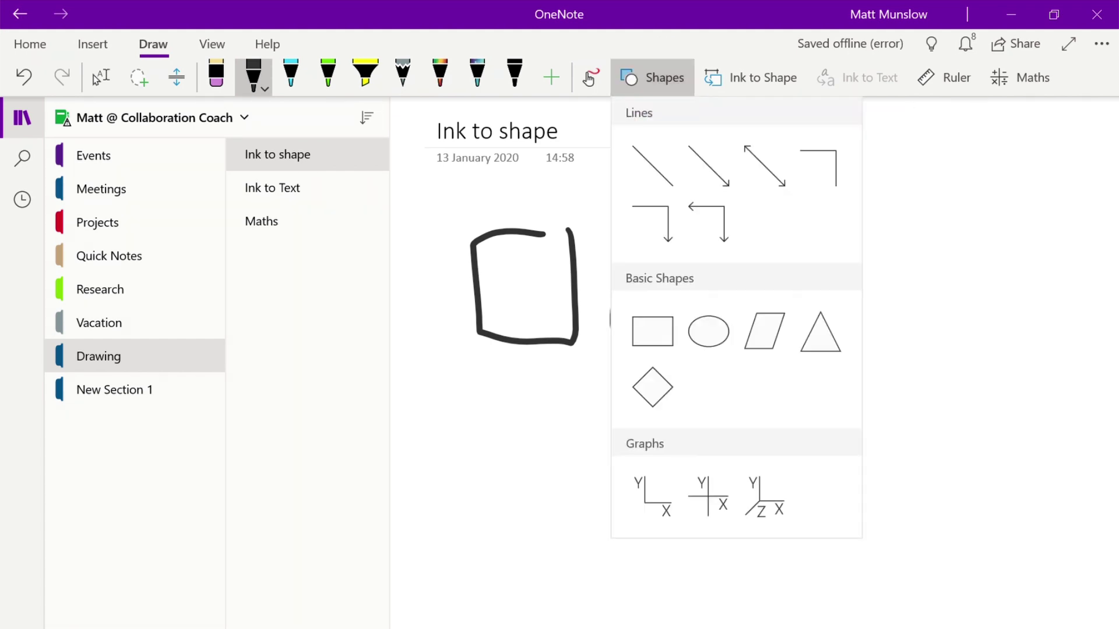
left_click(652, 331)
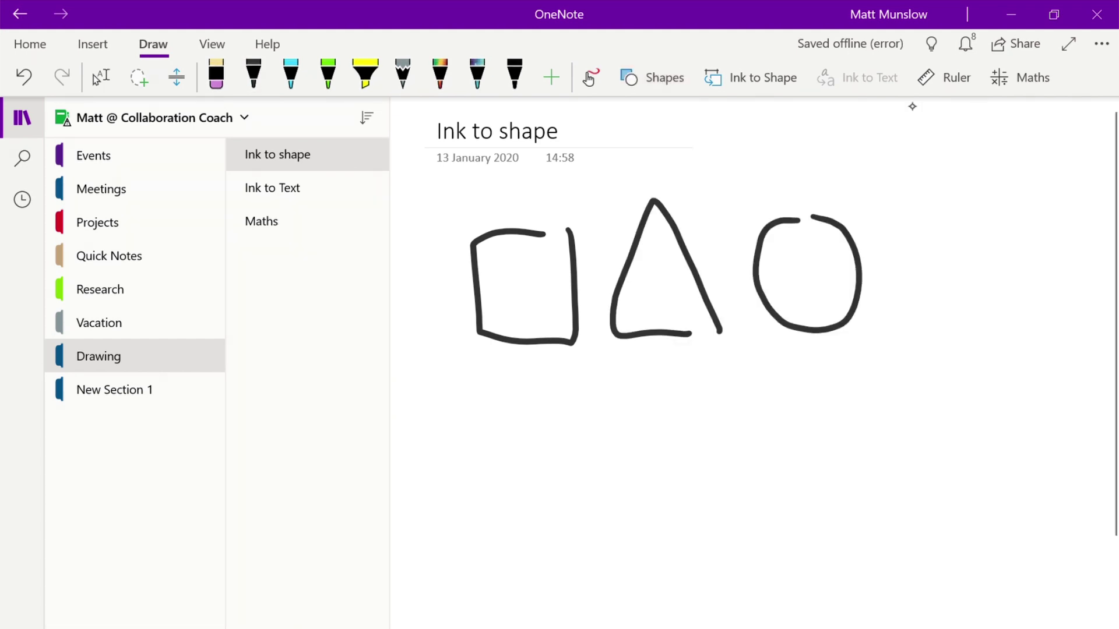
left_click_drag(594, 517, 458, 381)
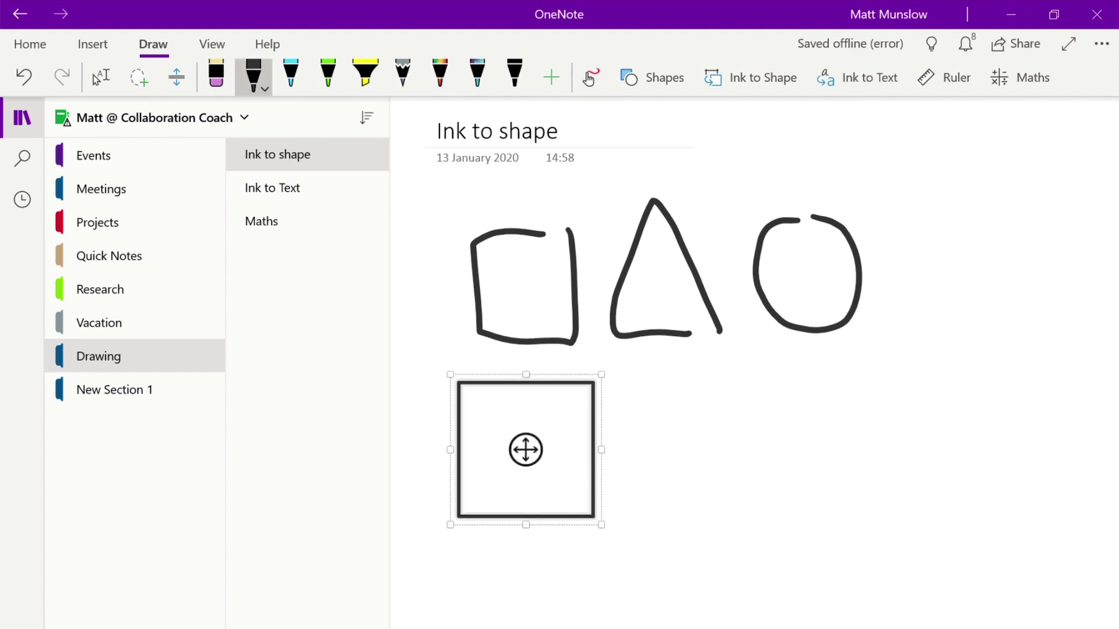
Add a downward-pointing triangle shape beside the new square and nudge it into place
left_click(653, 77)
left_click(821, 336)
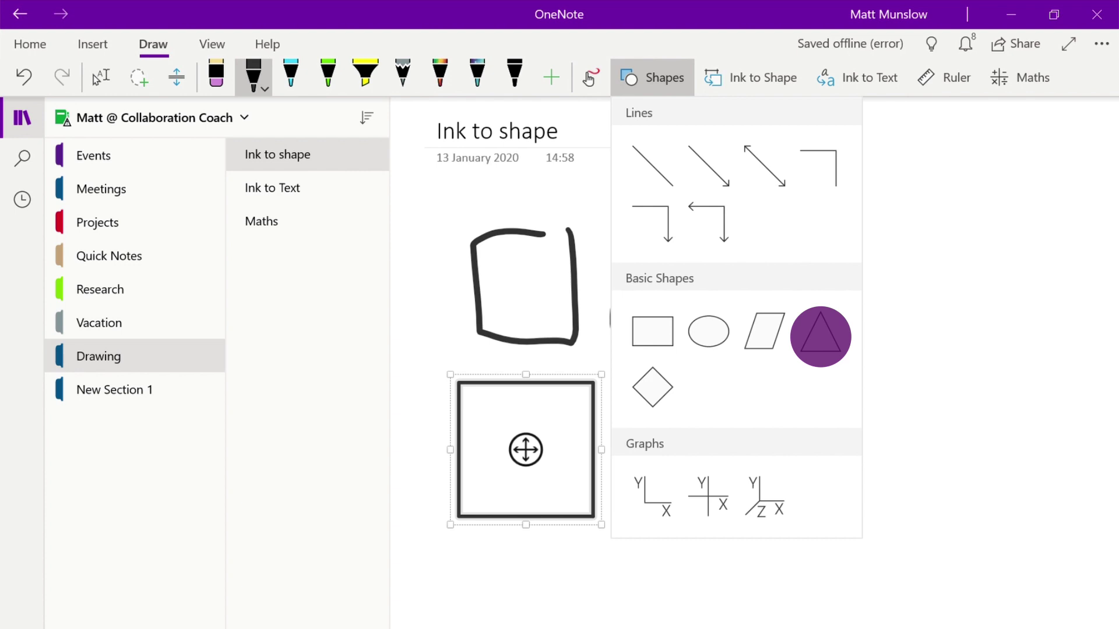
left_click_drag(840, 495, 658, 382)
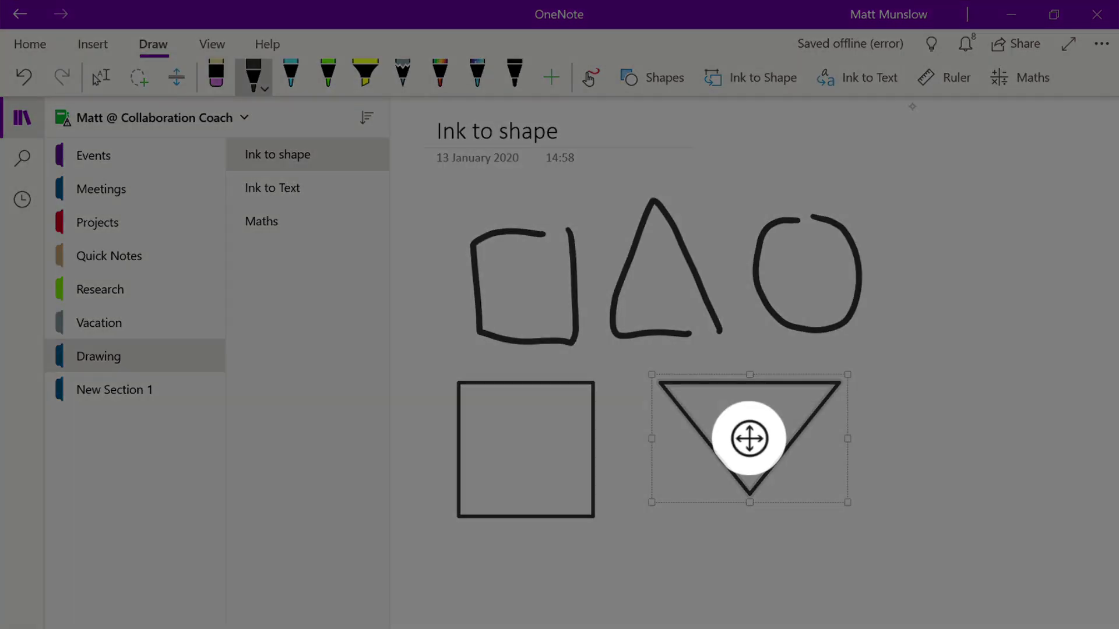
mouse_move(750, 438)
left_mouse_down()
mouse_move(757, 461)
mouse_move(745, 448)
left_mouse_up()
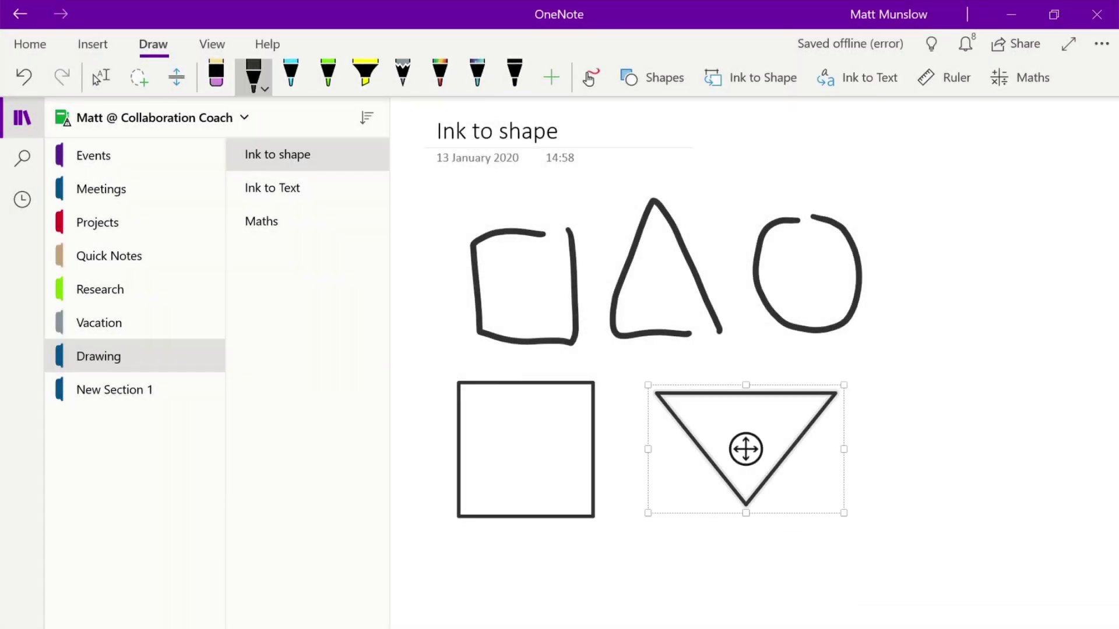
left_click(100, 75)
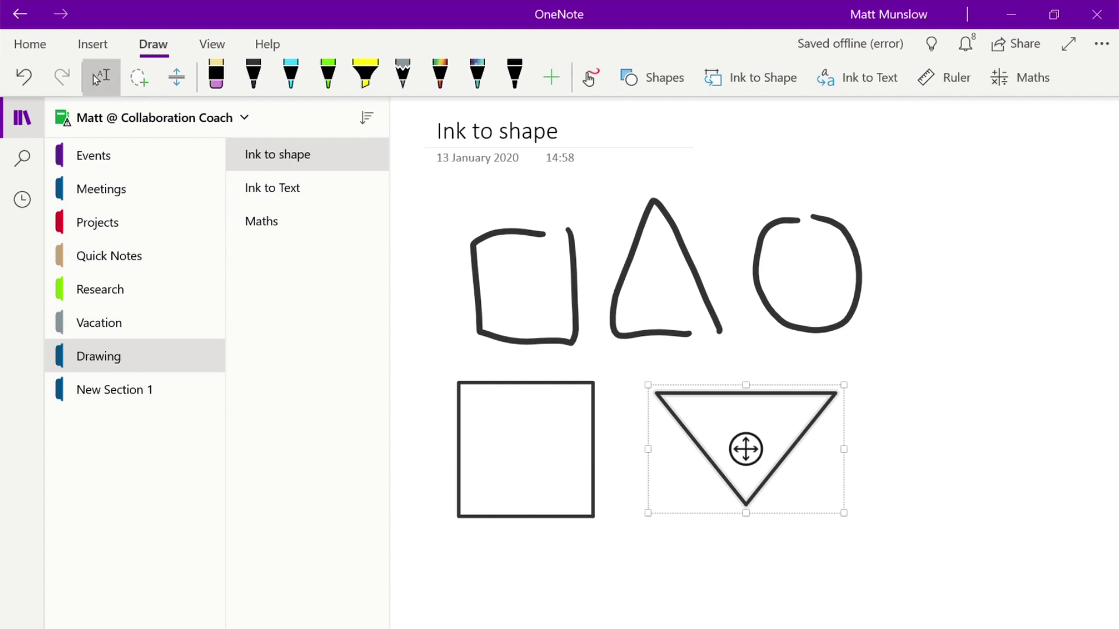
Flip the triangle vertically to point upward, then lasso-select all the drawings
right_click(746, 415)
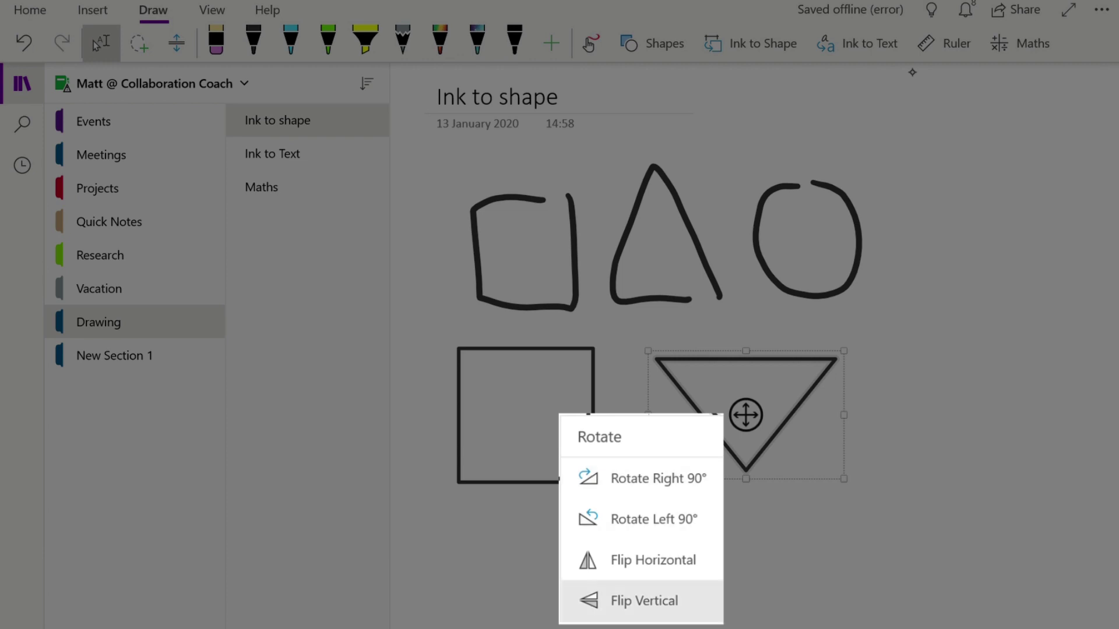
left_click(644, 601)
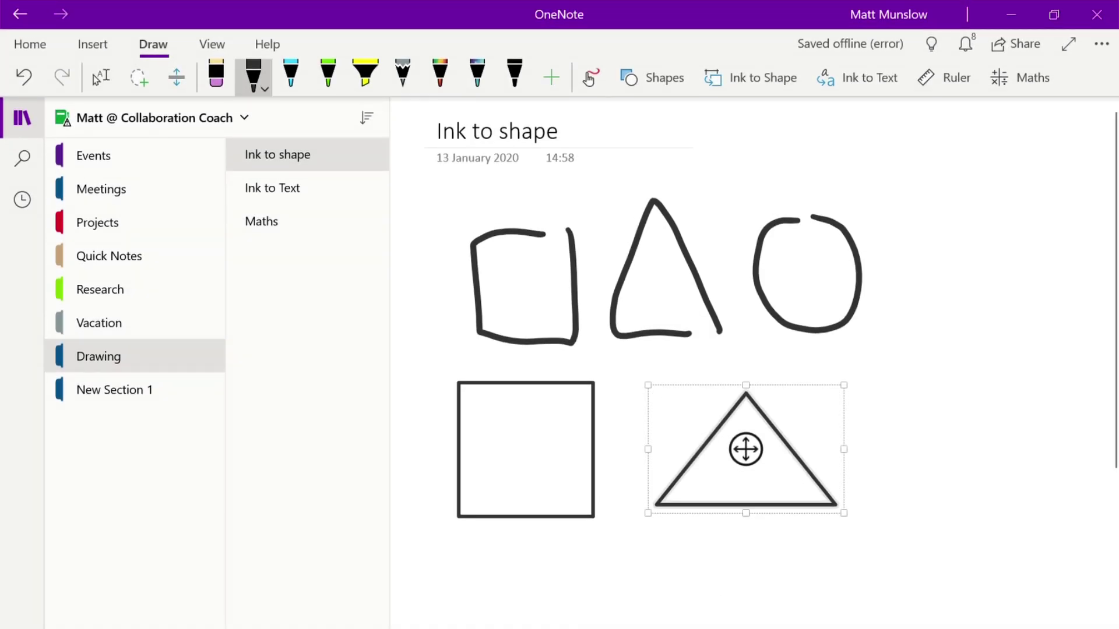
left_click(98, 77)
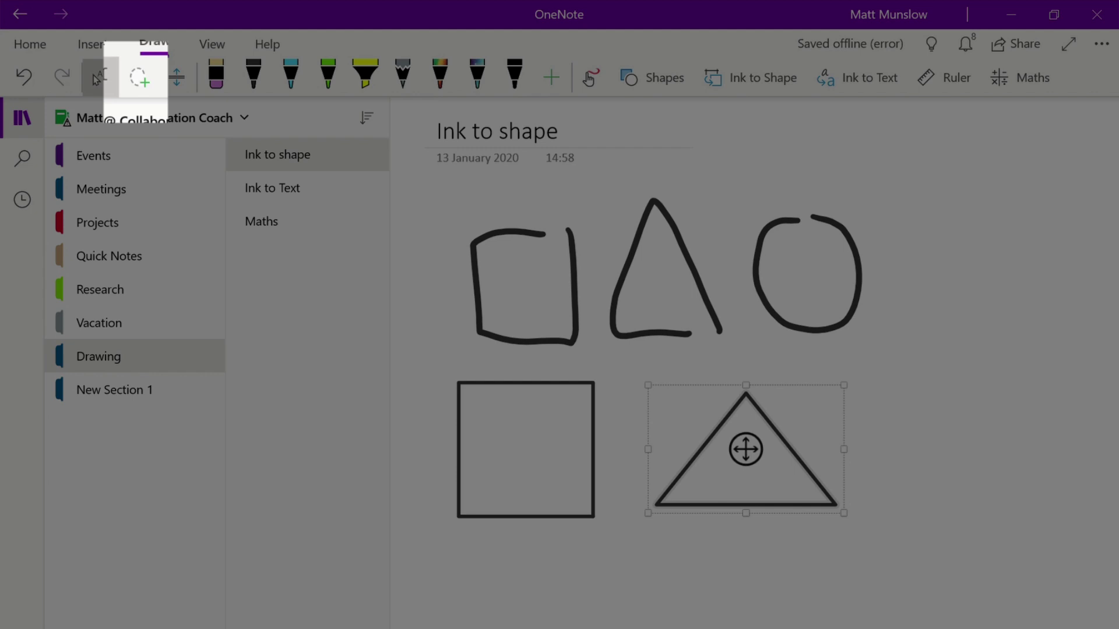
left_click(139, 77)
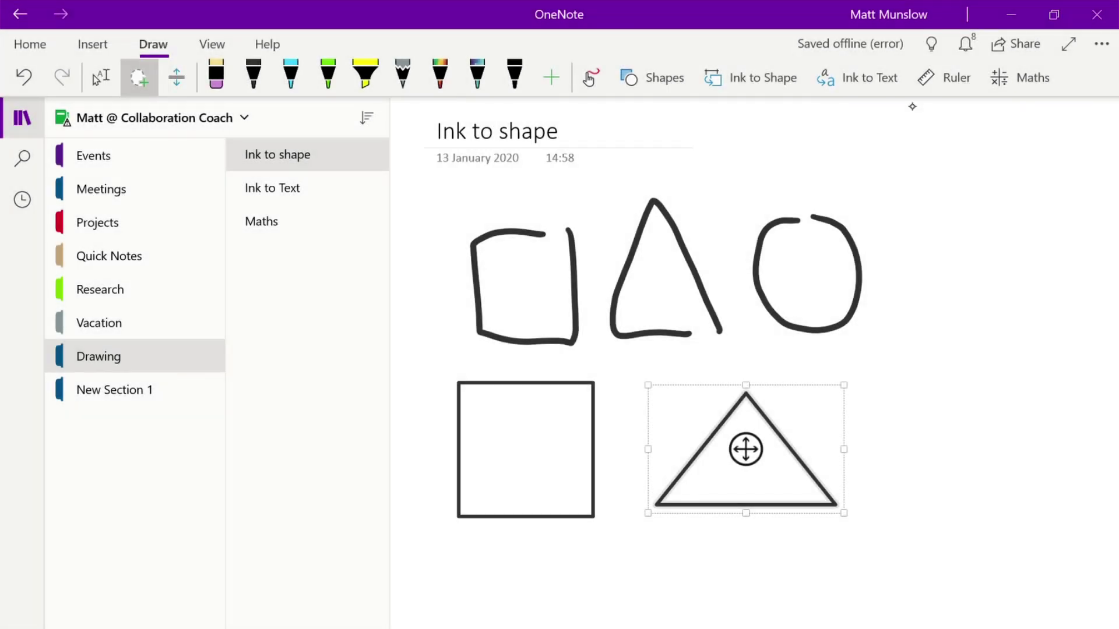
mouse_move(541, 202)
left_mouse_down()
mouse_move(857, 180)
mouse_move(845, 575)
mouse_move(437, 501)
mouse_move(460, 211)
mouse_move(449, 205)
left_mouse_up()
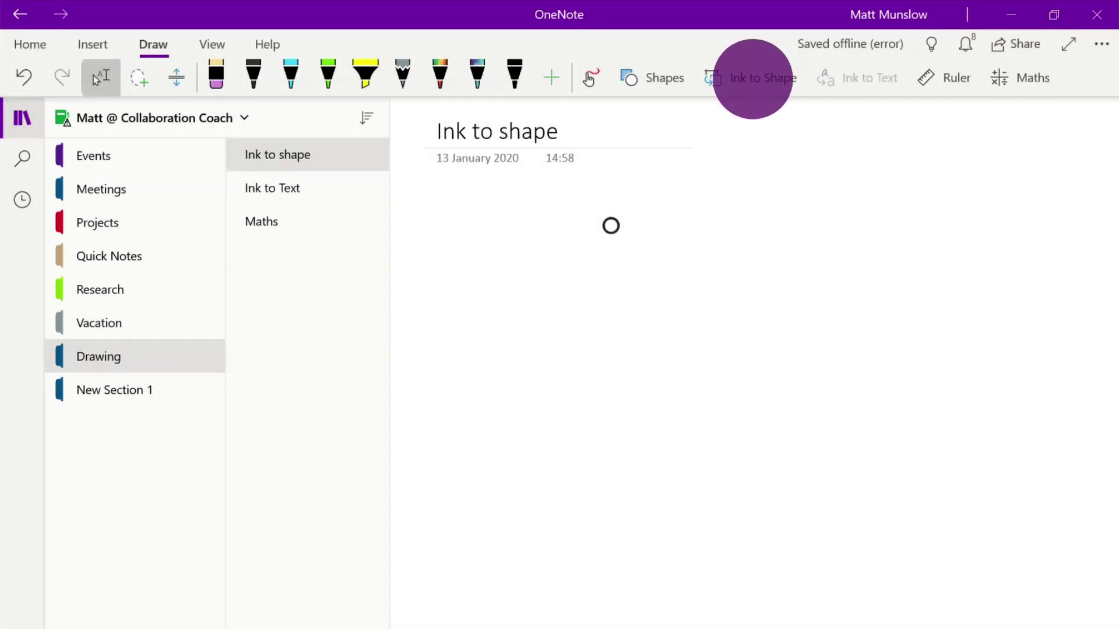
With Ink to Shape on, draw a triangle, circle and rectangle as clean shapes
left_click(752, 79)
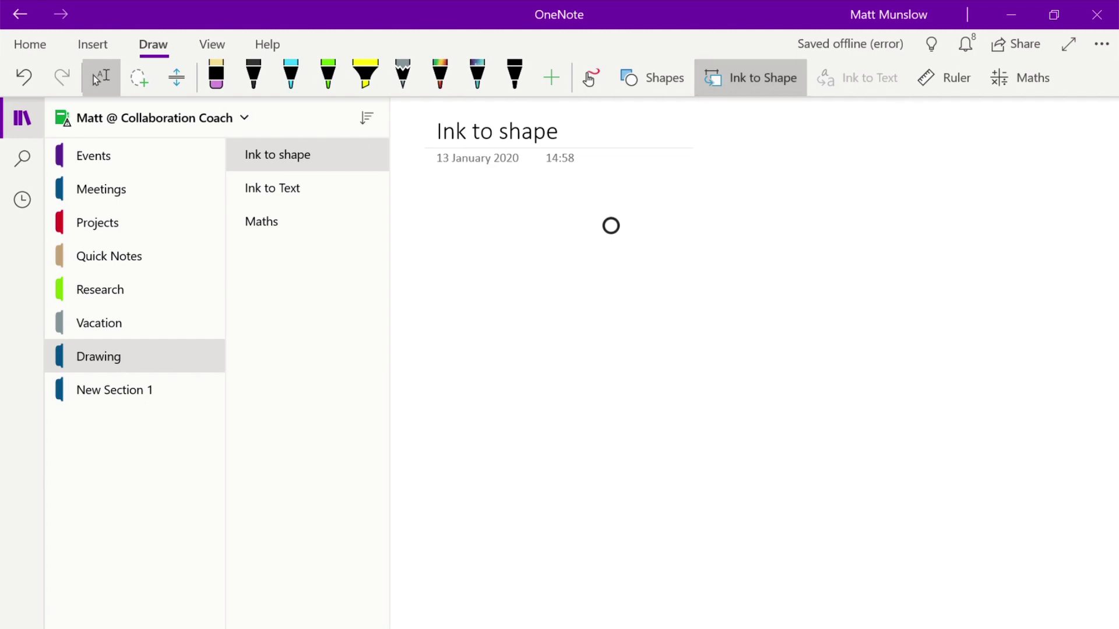
left_click(254, 74)
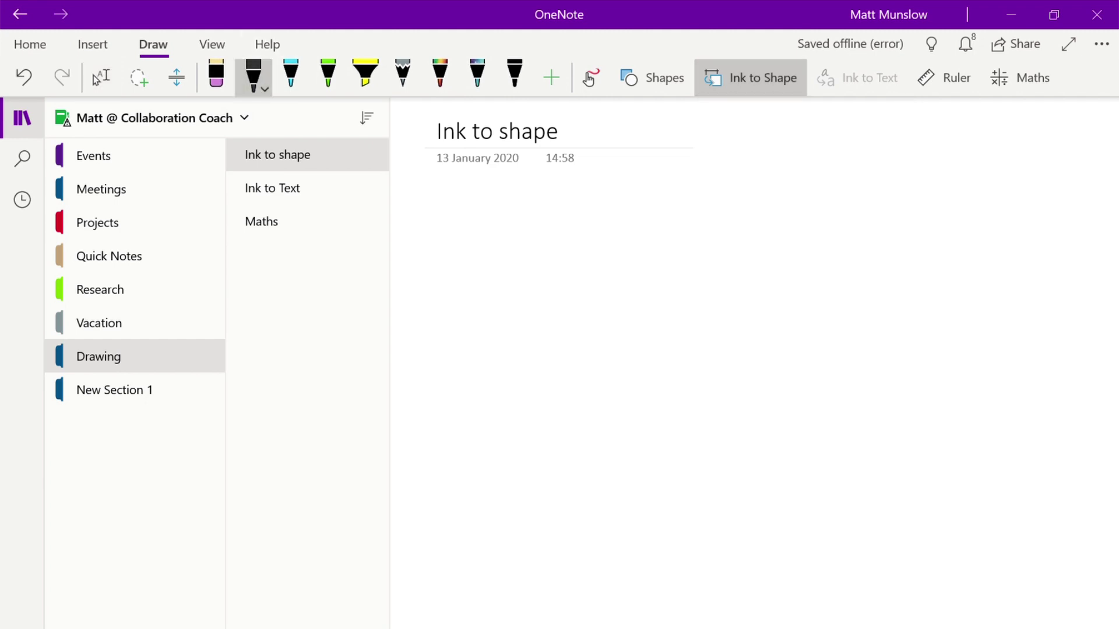
mouse_move(623, 364)
left_mouse_down()
mouse_move(507, 265)
mouse_move(488, 353)
mouse_move(609, 361)
left_mouse_up()
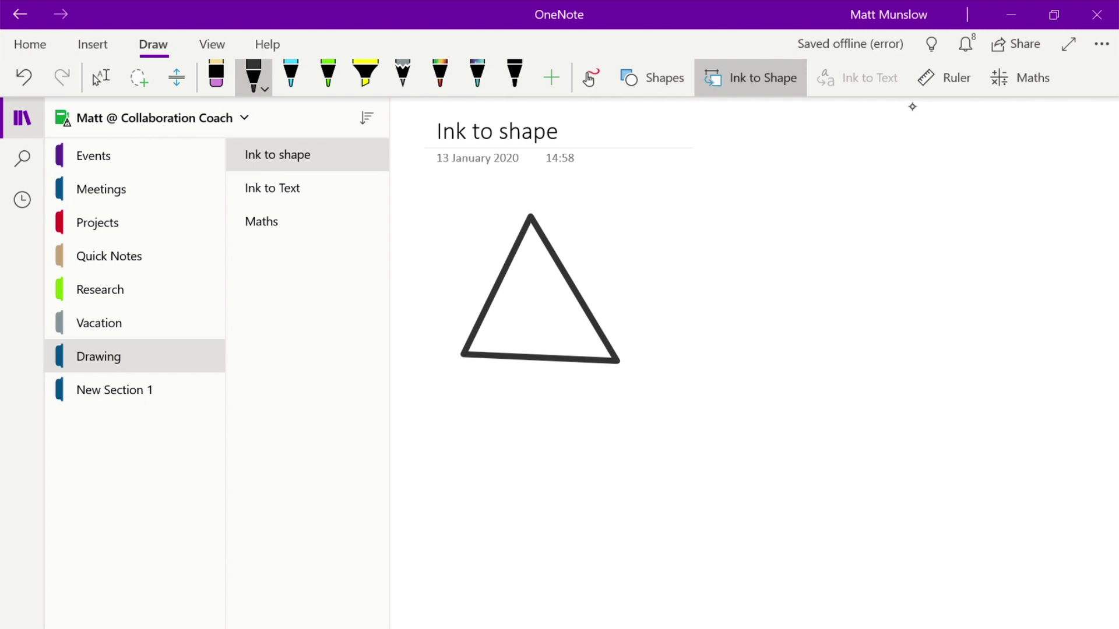
mouse_move(699, 230)
left_mouse_down()
mouse_move(690, 366)
mouse_move(682, 226)
mouse_move(698, 228)
left_mouse_up()
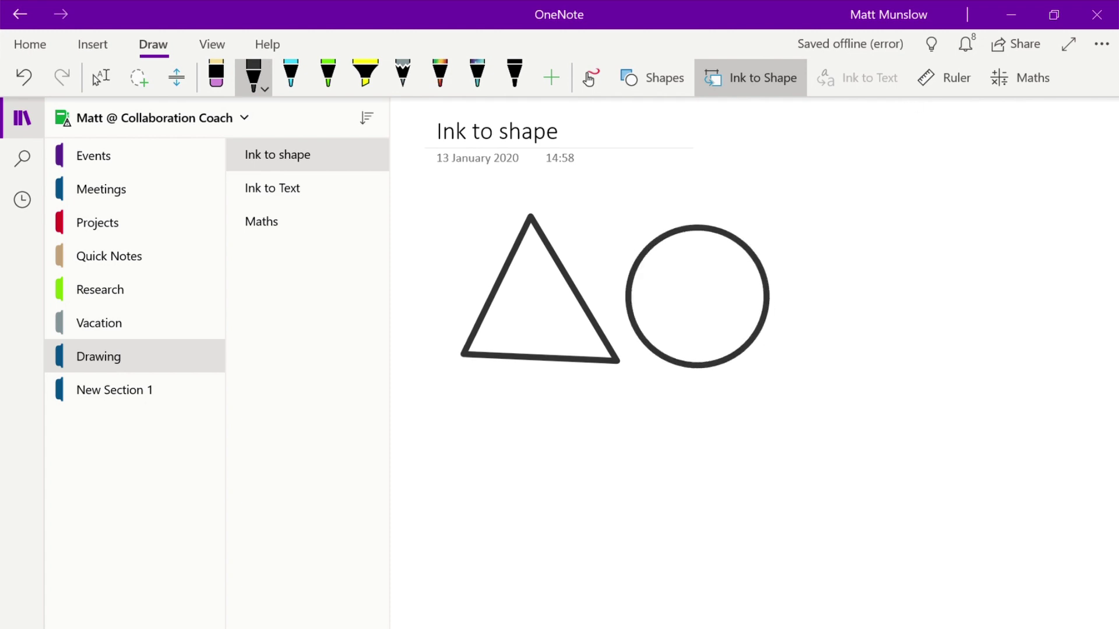
mouse_move(890, 229)
left_mouse_down()
mouse_move(890, 354)
mouse_move(804, 357)
mouse_move(877, 227)
mouse_move(890, 229)
left_mouse_up()
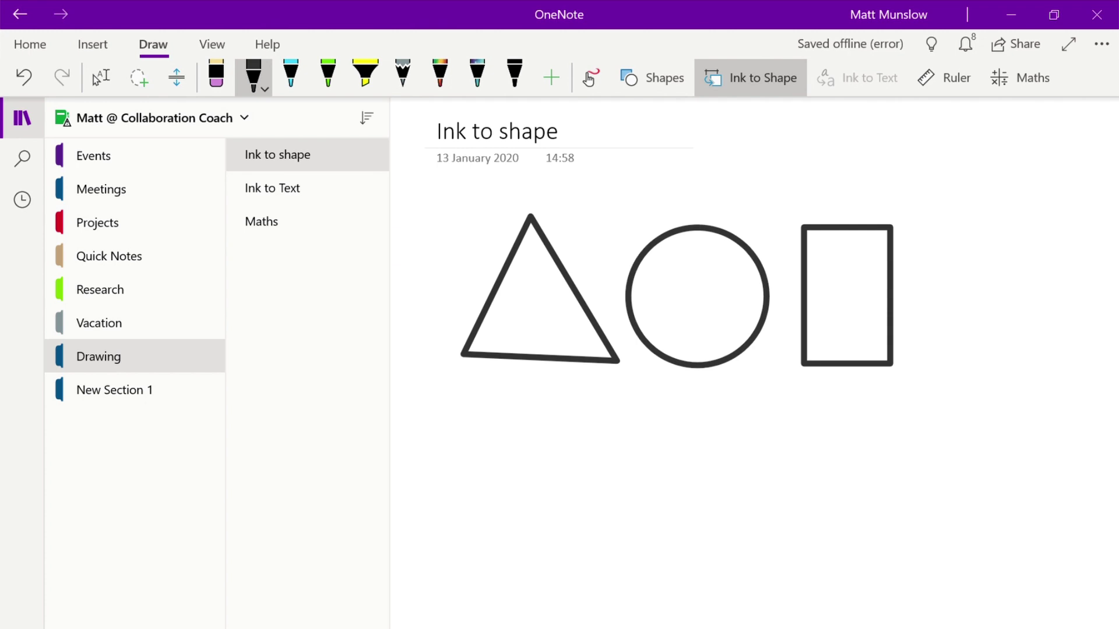
Lasso the triangle and move it down below the circle
left_click(139, 78)
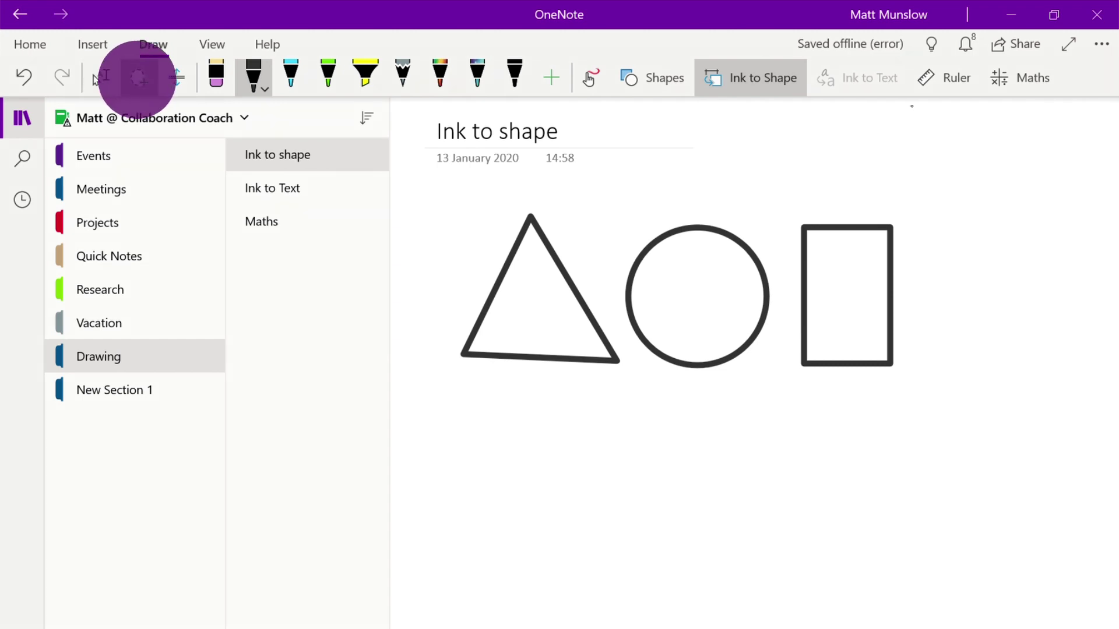
mouse_move(473, 199)
left_mouse_down()
mouse_move(613, 279)
mouse_move(615, 387)
mouse_move(446, 224)
mouse_move(473, 198)
left_mouse_up()
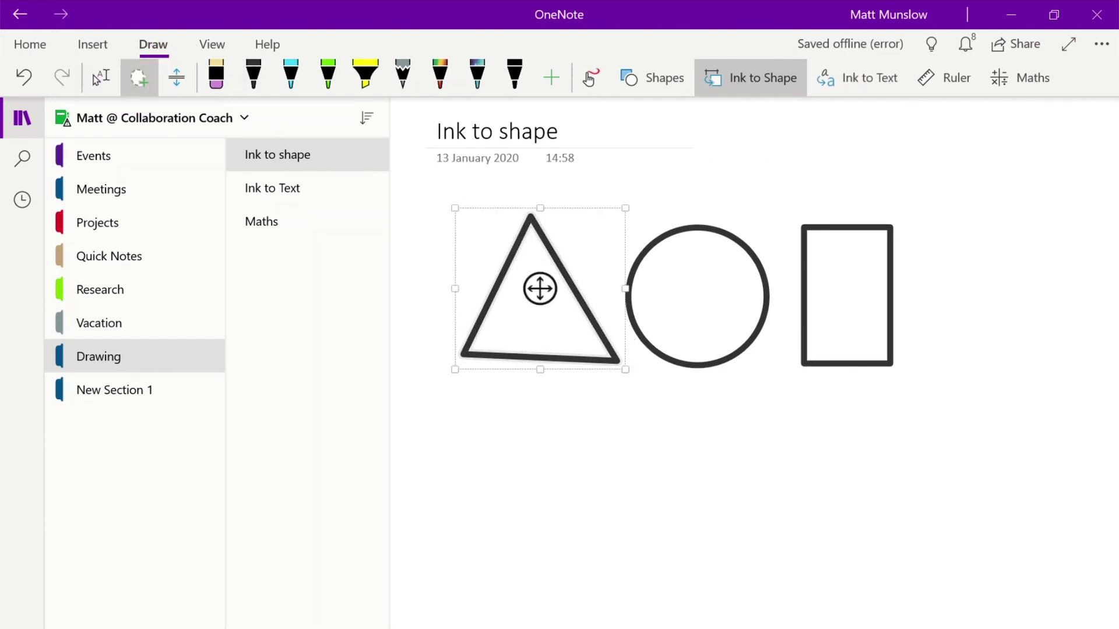
left_click(101, 77)
left_click_drag(537, 287, 528, 493)
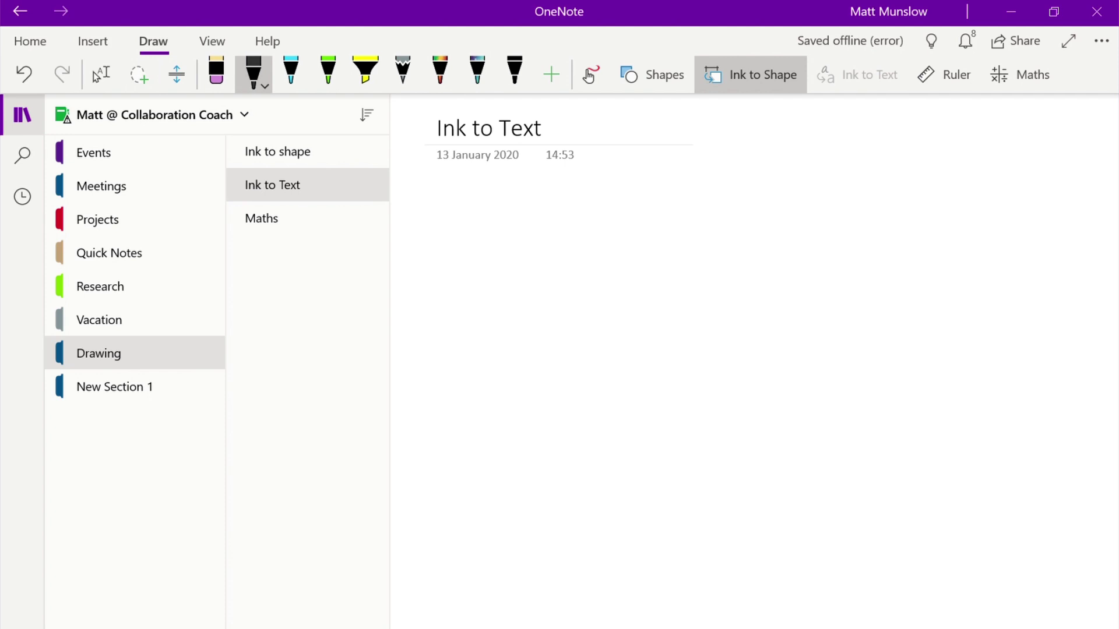
Handwrite 'this some text' in ink on the Ink to Text page
left_click_drag(472, 253, 492, 354)
left_click_drag(498, 301, 484, 320)
mouse_move(505, 273)
left_mouse_down()
mouse_move(538, 351)
mouse_move(553, 353)
left_mouse_up()
left_click_drag(600, 310, 580, 351)
left_click(559, 289)
mouse_move(663, 292)
left_mouse_down()
mouse_move(642, 309)
mouse_move(643, 338)
left_mouse_up()
mouse_move(686, 310)
left_mouse_down()
mouse_move(683, 326)
mouse_move(746, 333)
left_mouse_up()
left_click_drag(764, 318, 781, 330)
left_click_drag(827, 254, 825, 332)
mouse_move(815, 297)
left_mouse_down()
mouse_move(843, 282)
mouse_move(875, 324)
left_mouse_up()
left_click_drag(923, 288, 897, 329)
left_click_drag(880, 291, 911, 306)
mouse_move(944, 259)
left_mouse_down()
mouse_move(935, 320)
mouse_move(956, 281)
left_mouse_up()
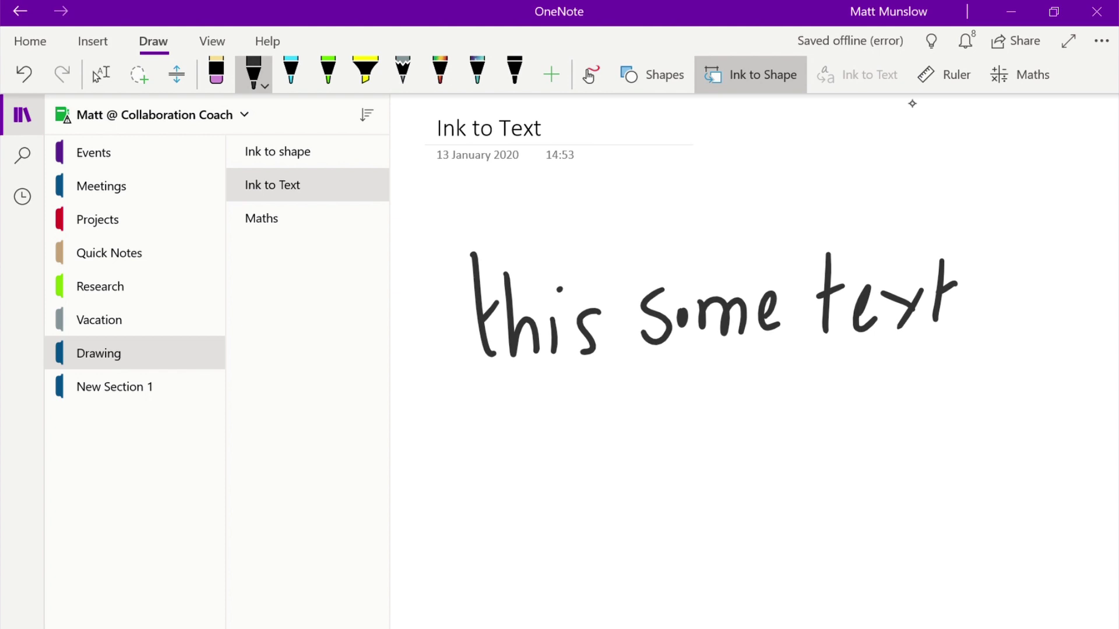
left_click_drag(911, 310, 925, 317)
Lasso the handwritten sentence and convert it to typed text with Ink to Text
left_click(139, 74)
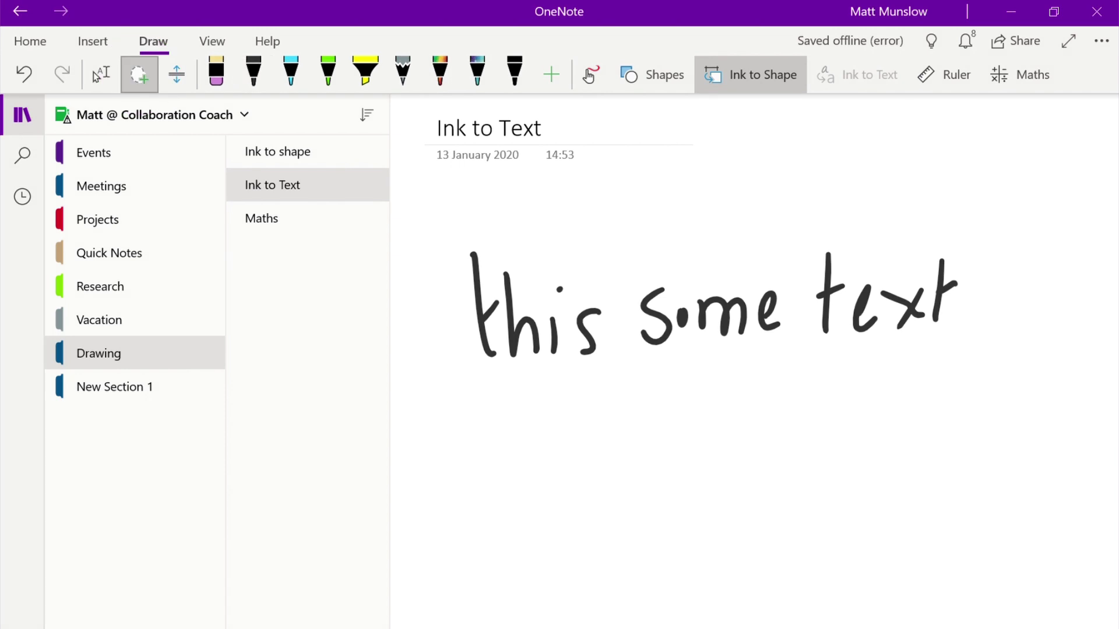
left_click_drag(437, 208, 846, 203)
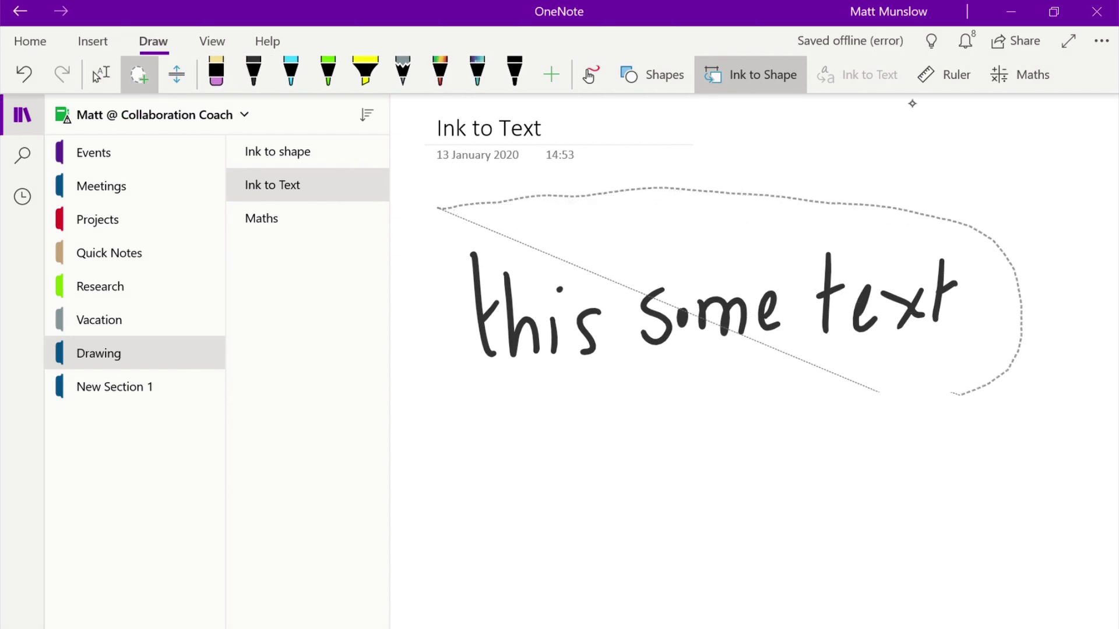
mouse_move(437, 208)
left_mouse_down()
mouse_move(408, 262)
mouse_move(513, 192)
left_mouse_up()
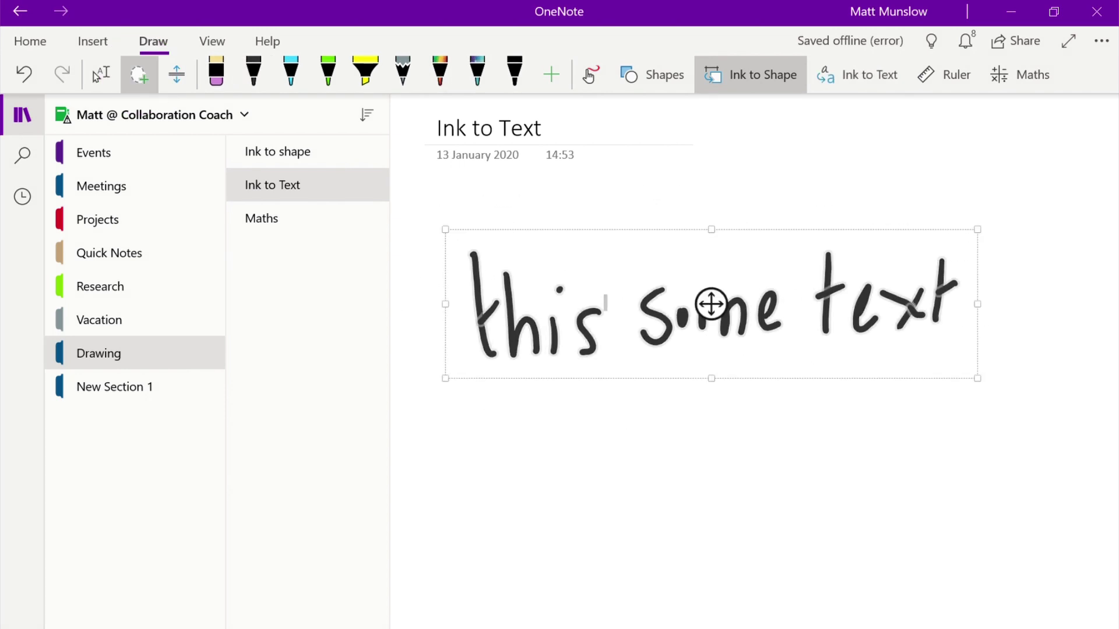
left_click(868, 75)
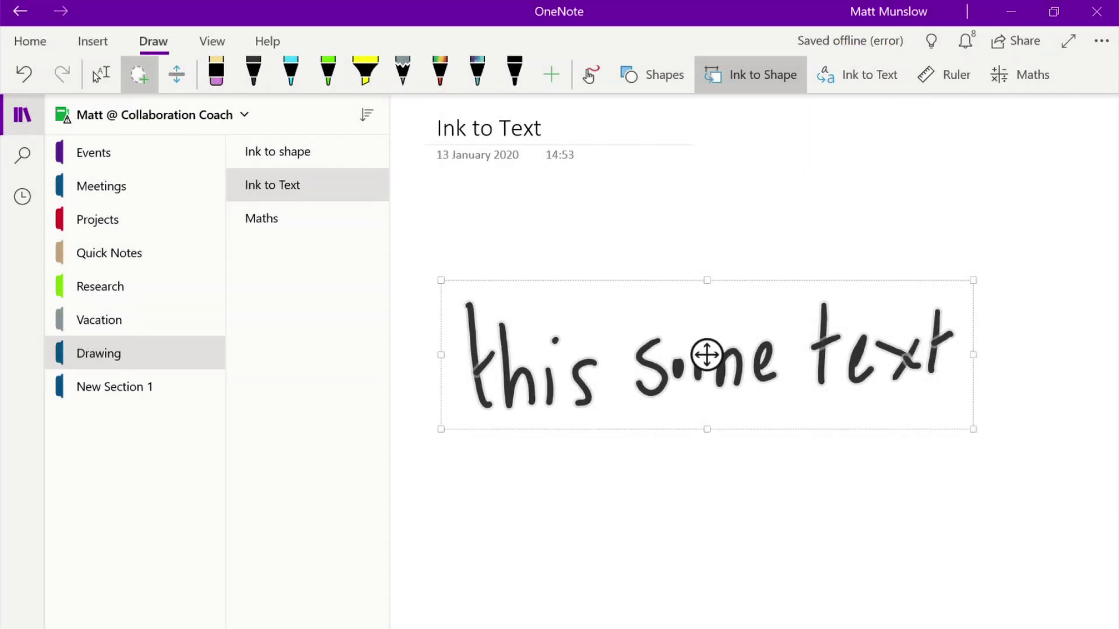
Select the typed line and set its font colour to red
key("shift+Left")
key("shift+Left")
key("shift+Left")
key("shift+Left")
key("shift+Left")
left_click(100, 75)
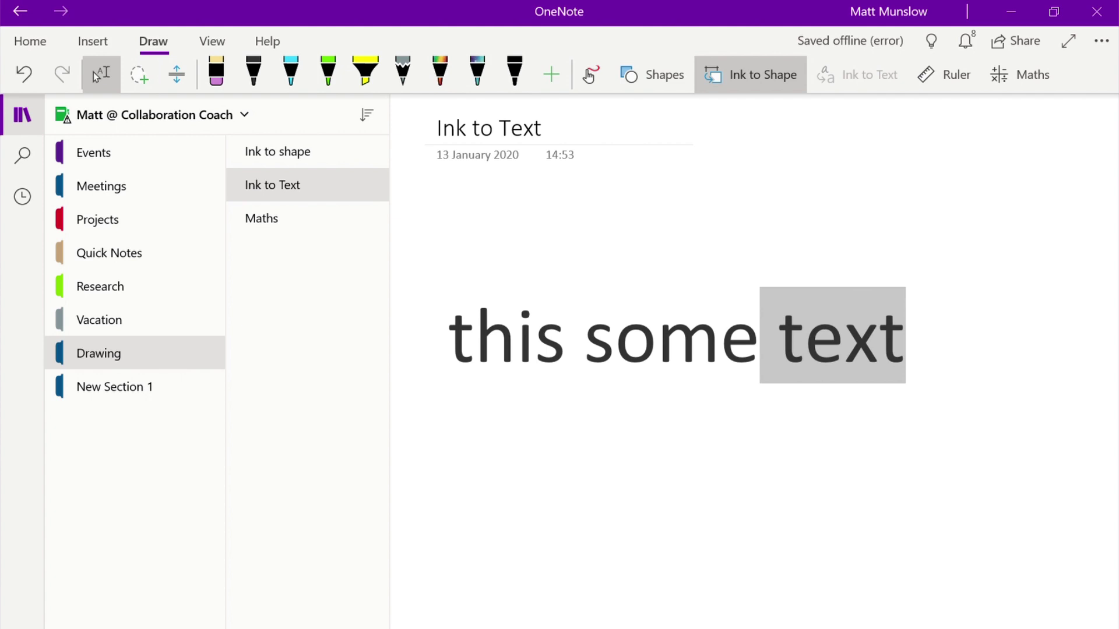
key("shift+Left")
key("shift+Left")
key("shift+Left")
key("shift+Left")
key("shift+Left")
key("shift+Left")
key("shift+Left")
key("shift+Left")
key("shift+Left")
left_click(30, 41)
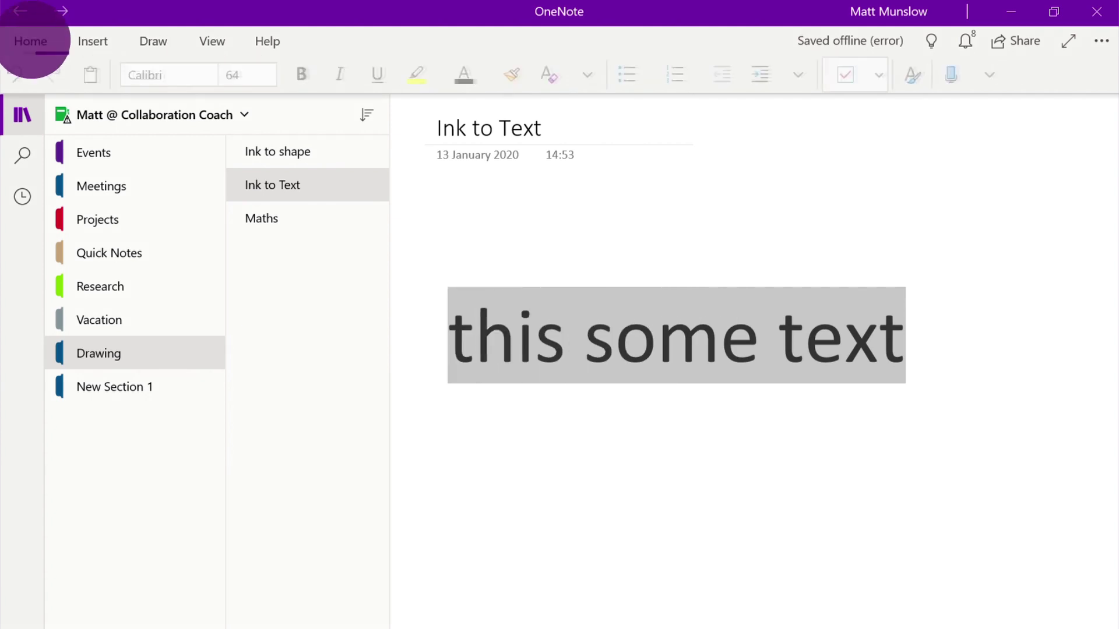
left_click(475, 75)
left_click(519, 434)
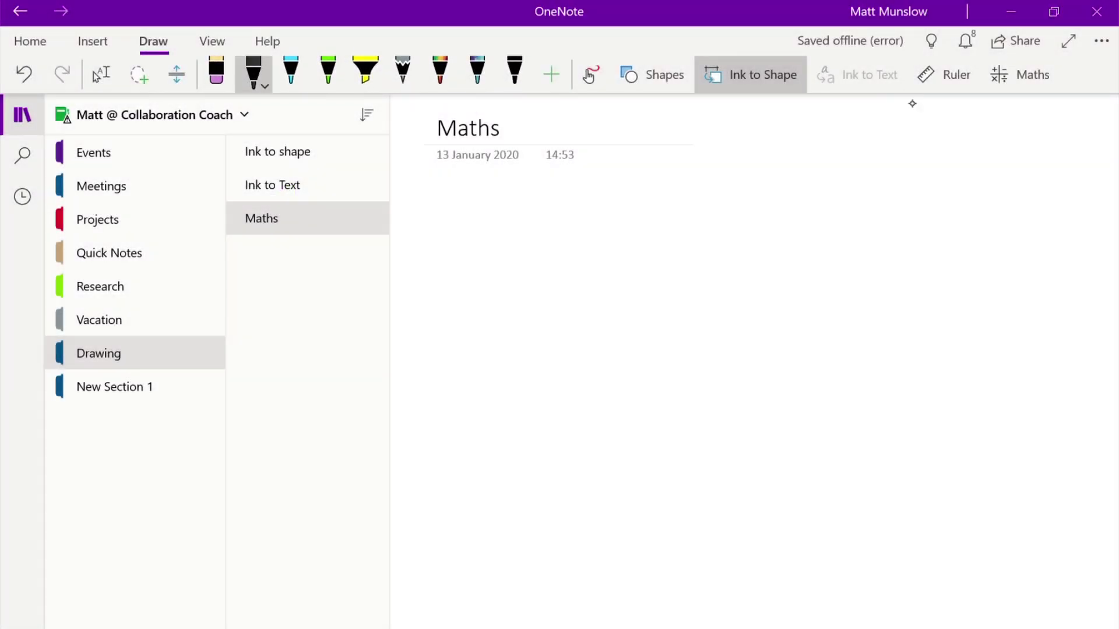
Handwrite x + 3 = 7 in black ink and lasso-select the equation
left_click_drag(548, 281, 507, 348)
left_click_drag(547, 348, 499, 281)
mouse_move(606, 285)
left_mouse_down()
mouse_move(607, 340)
mouse_move(594, 311)
left_mouse_up()
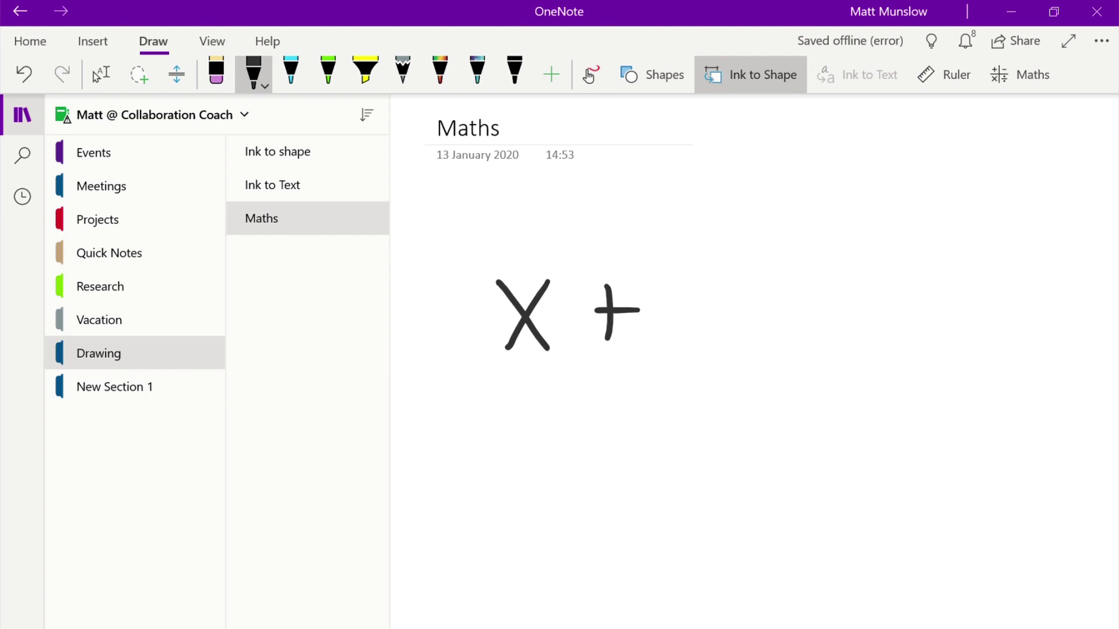
left_click_drag(675, 275, 692, 333)
left_click_drag(756, 294, 795, 291)
left_click_drag(761, 317, 792, 316)
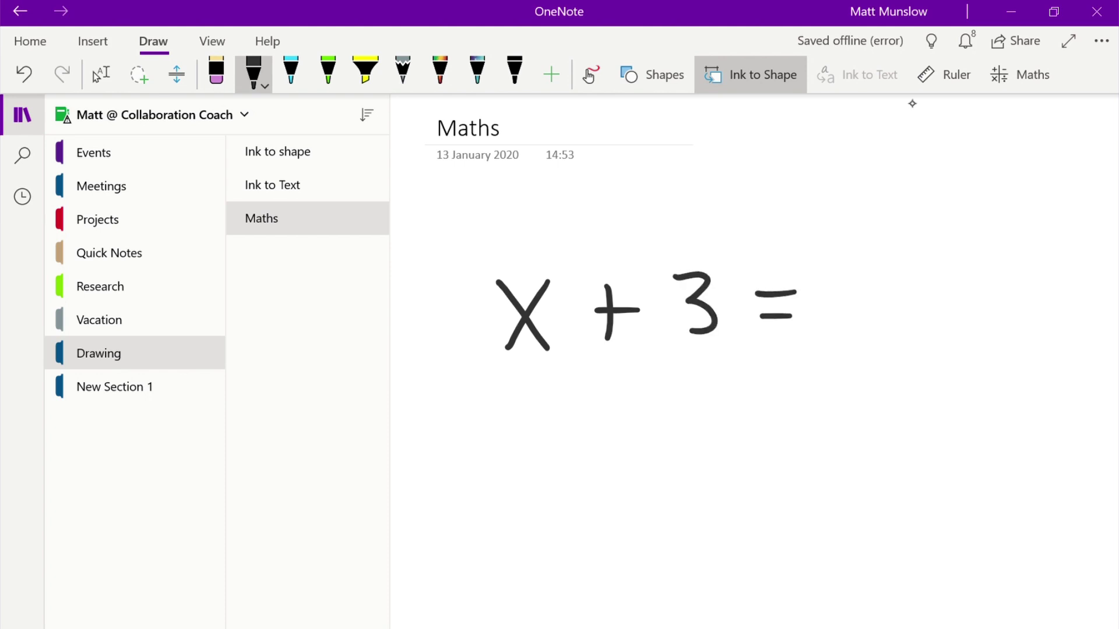
left_click_drag(870, 262, 860, 335)
left_click_drag(836, 273, 871, 262)
left_click_drag(845, 304, 883, 301)
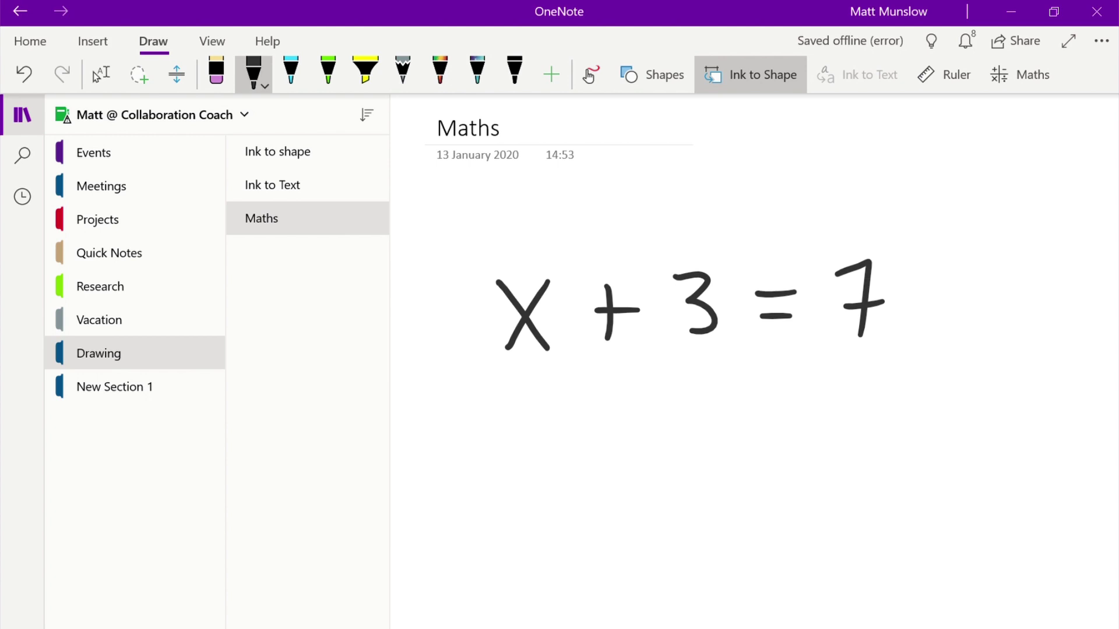
left_click(139, 74)
mouse_move(476, 224)
left_mouse_down()
mouse_move(600, 208)
mouse_move(957, 369)
mouse_move(410, 309)
mouse_move(477, 225)
left_mouse_up()
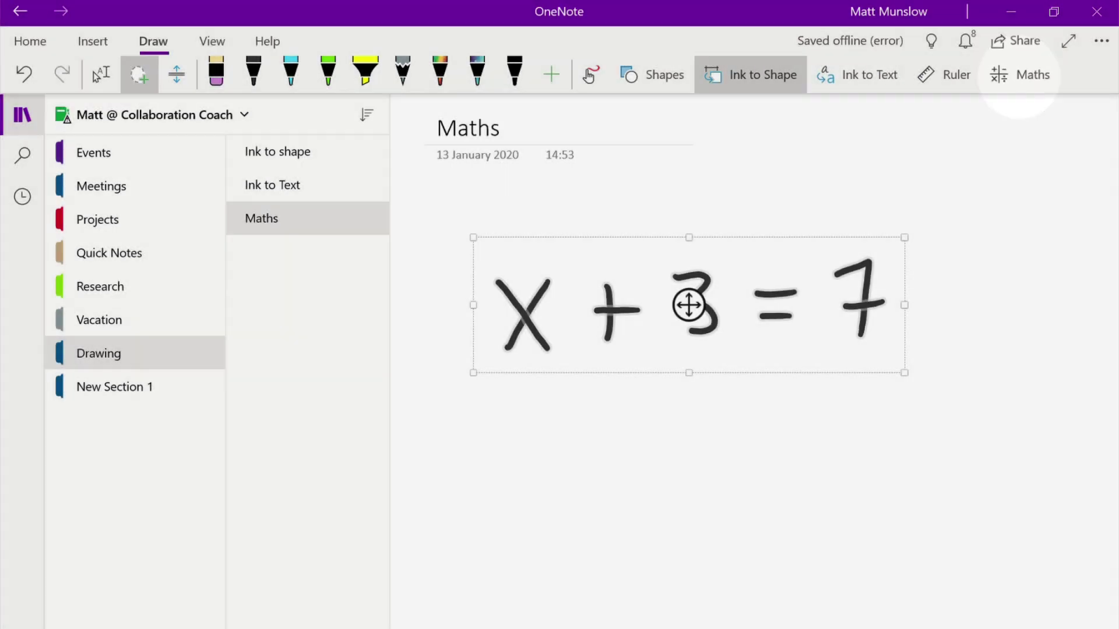
Solve the equation for x in the Maths pane and drag x = 4 below it
left_click(1021, 74)
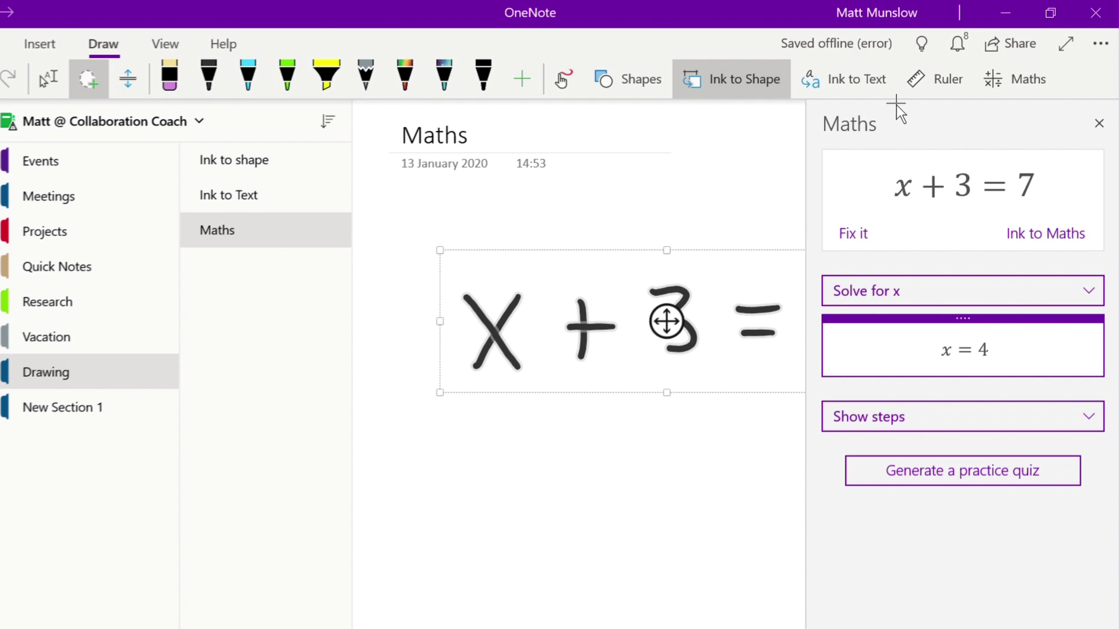
left_click(958, 365)
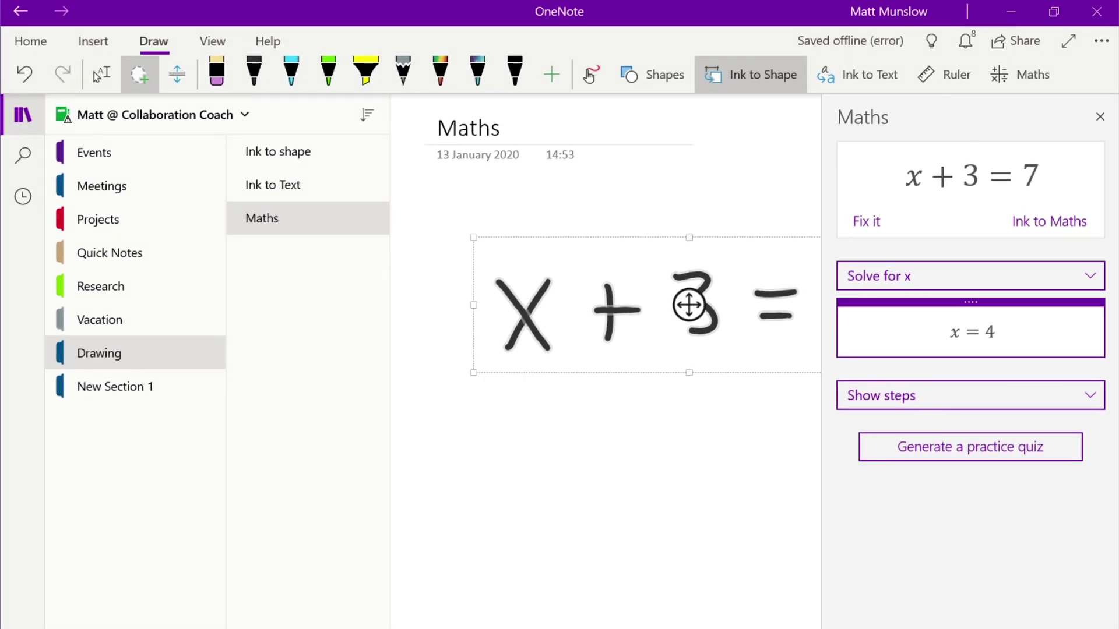
left_click_drag(971, 332, 592, 384)
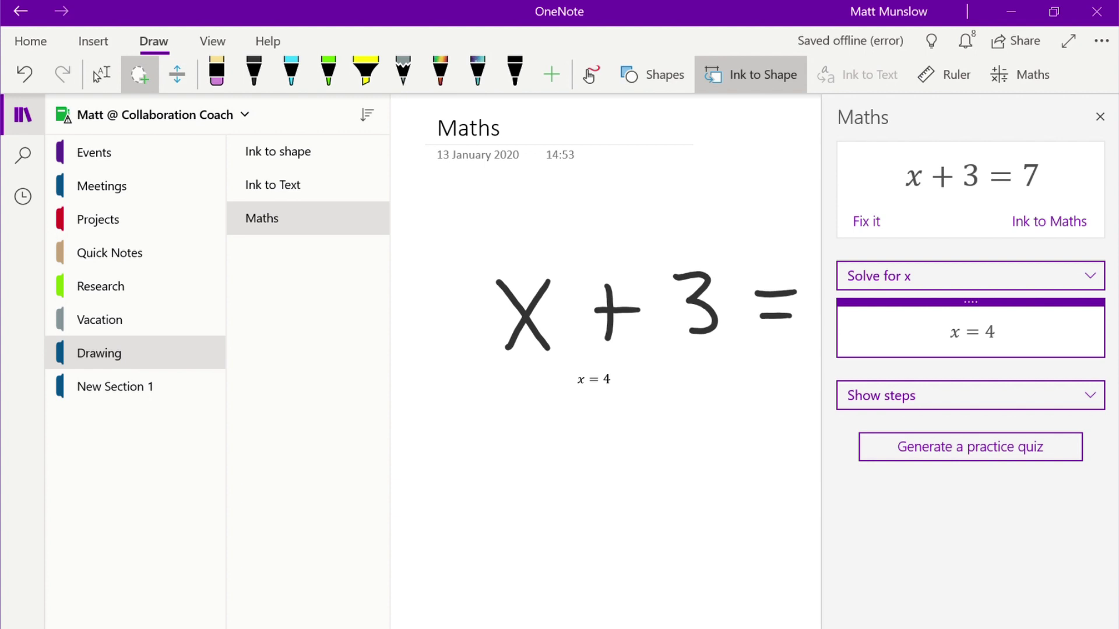
left_click(138, 74)
Lasso the x = 4 answer, set its font size to 28, and move it lower
mouse_move(548, 373)
left_mouse_down()
mouse_move(624, 368)
mouse_move(547, 374)
left_mouse_up()
left_click(31, 41)
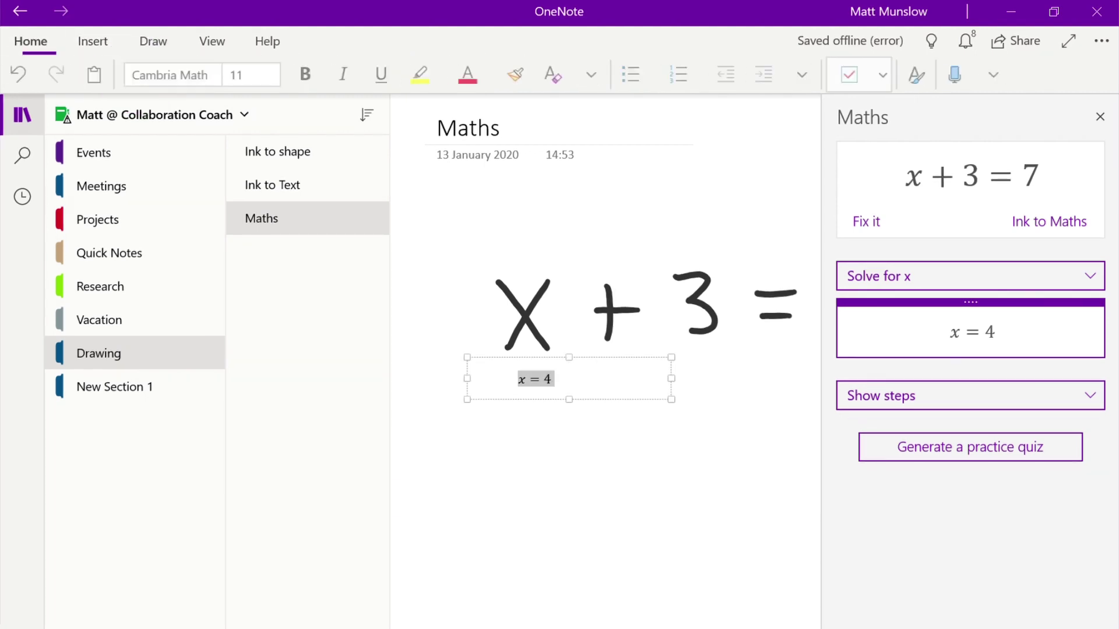
left_click(241, 75)
scroll(343, 239, "down", 5)
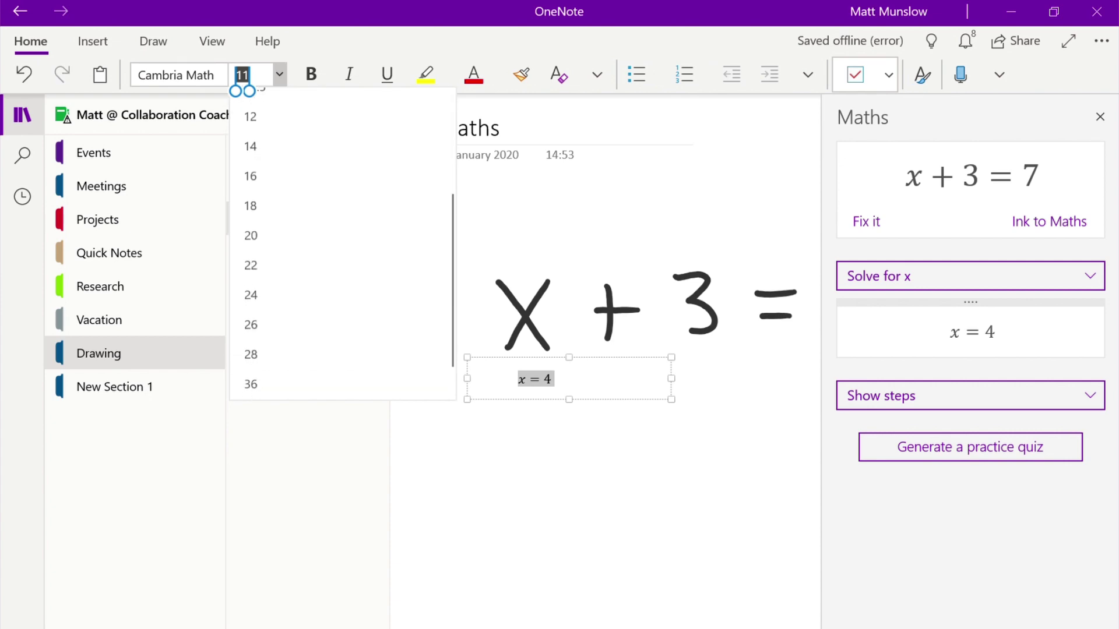
left_click(250, 352)
left_click_drag(569, 390, 599, 491)
left_click(504, 605)
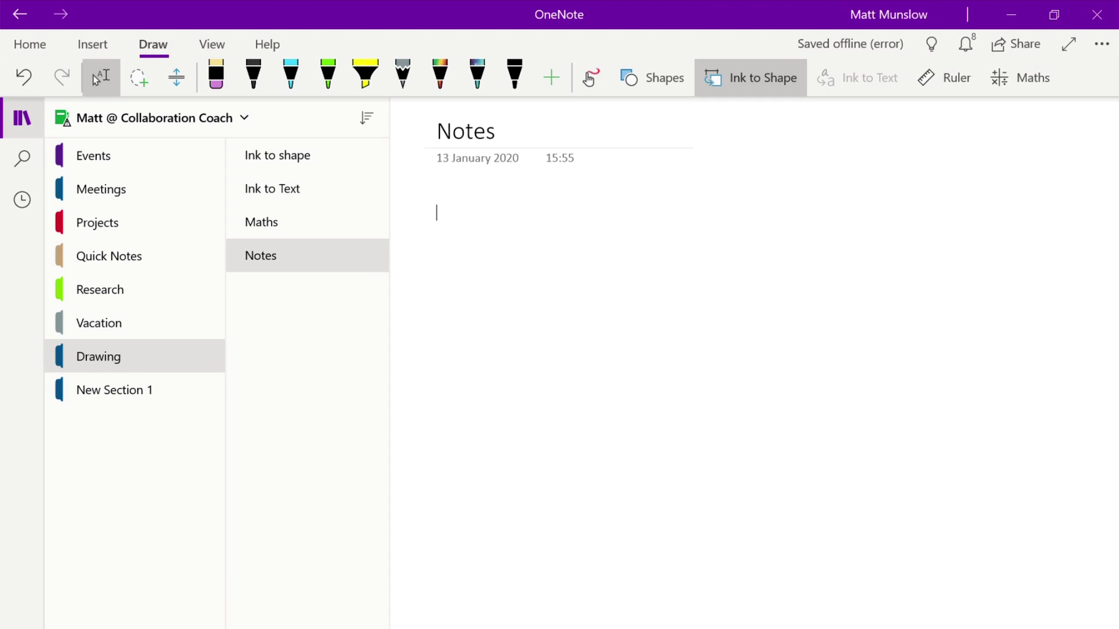
With the black pen, write the words 'taking' and 'notes' near the top of the page
left_click(253, 75)
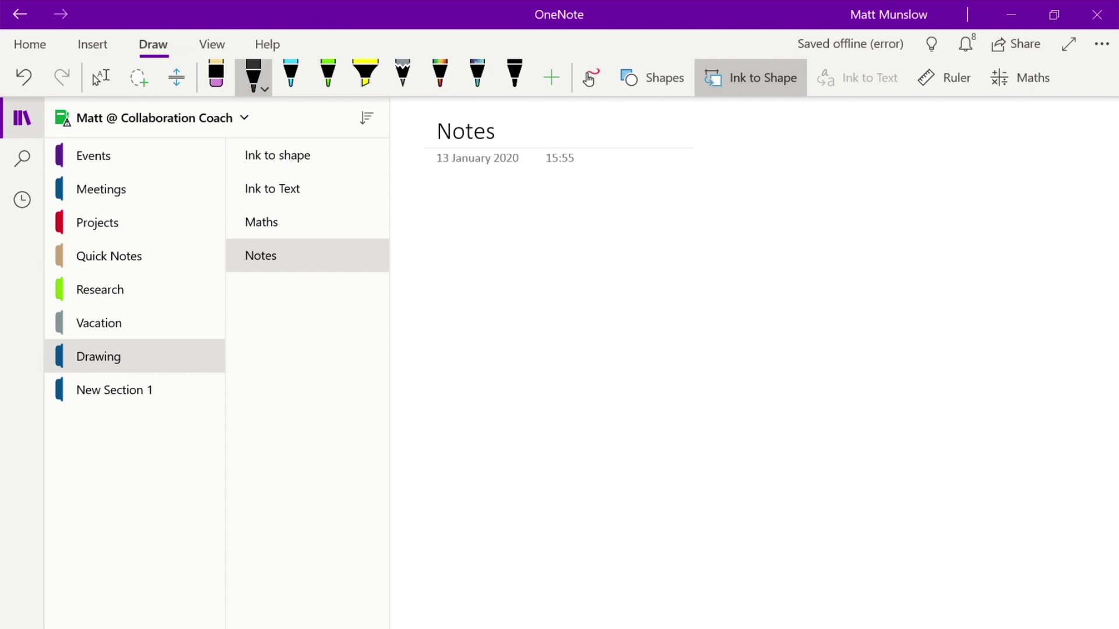
left_click_drag(450, 226, 466, 287)
mouse_move(478, 238)
left_mouse_down()
mouse_move(448, 279)
mouse_move(512, 292)
left_mouse_up()
left_click_drag(517, 245, 525, 288)
mouse_move(536, 251)
left_mouse_down()
mouse_move(532, 269)
mouse_move(546, 283)
left_mouse_up()
mouse_move(551, 263)
left_mouse_down()
mouse_move(553, 283)
mouse_move(592, 289)
mouse_move(609, 316)
left_mouse_up()
left_click(550, 233)
mouse_move(669, 267)
left_mouse_down()
mouse_move(696, 303)
mouse_move(712, 280)
left_mouse_up()
mouse_move(750, 265)
left_mouse_down()
mouse_move(752, 314)
mouse_move(764, 282)
left_mouse_up()
left_click_drag(768, 300, 813, 326)
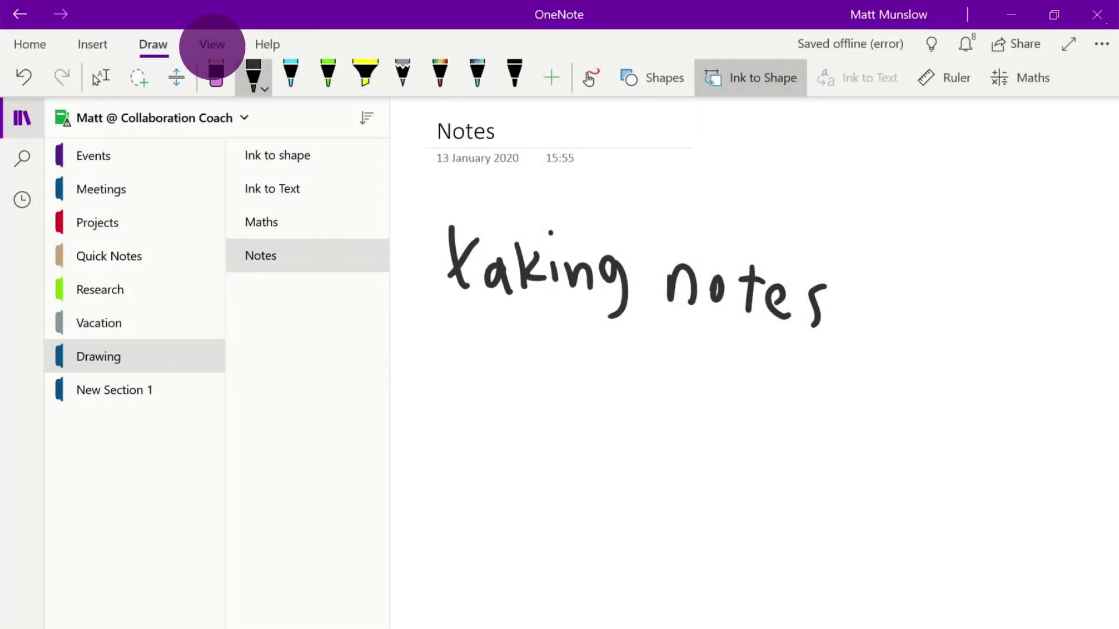
Give the Notes page wide rule lines with a red margin
left_click(212, 44)
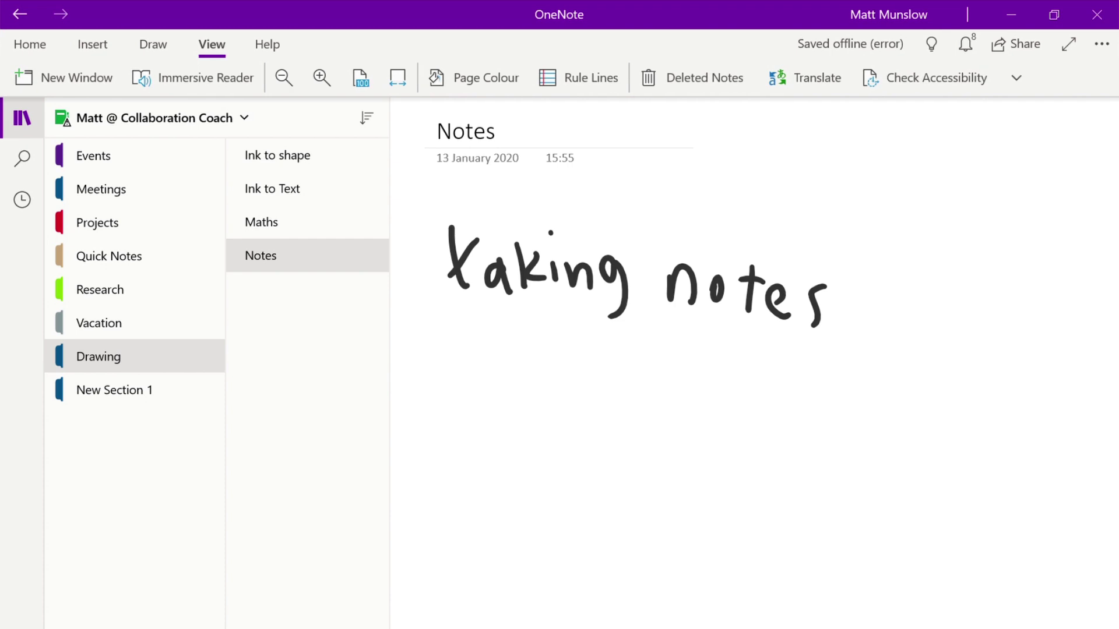
left_click(580, 77)
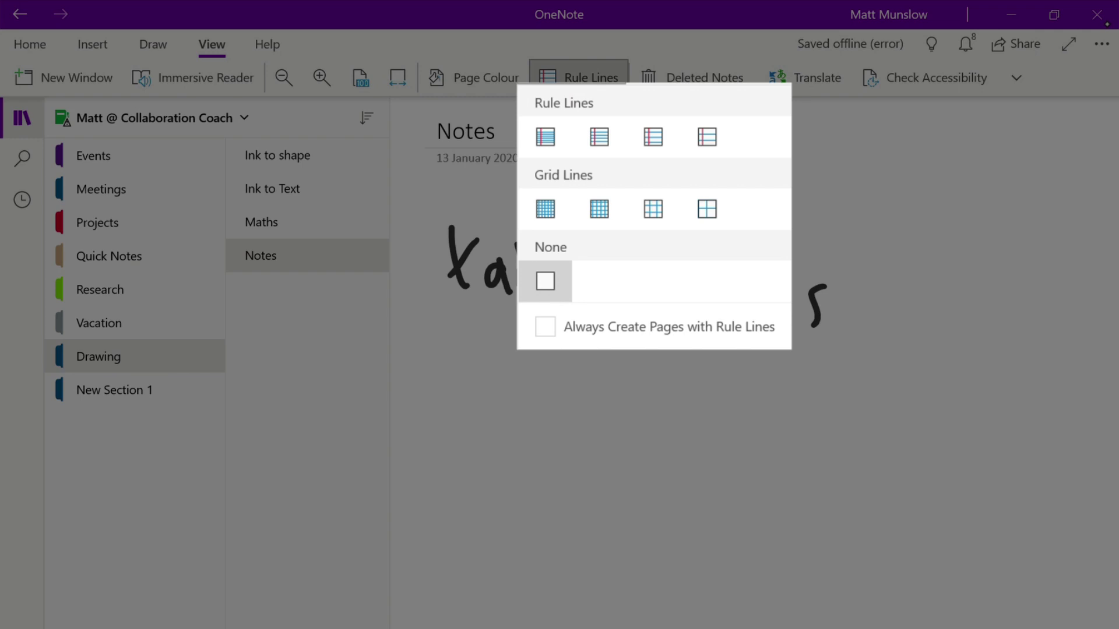
left_click(707, 136)
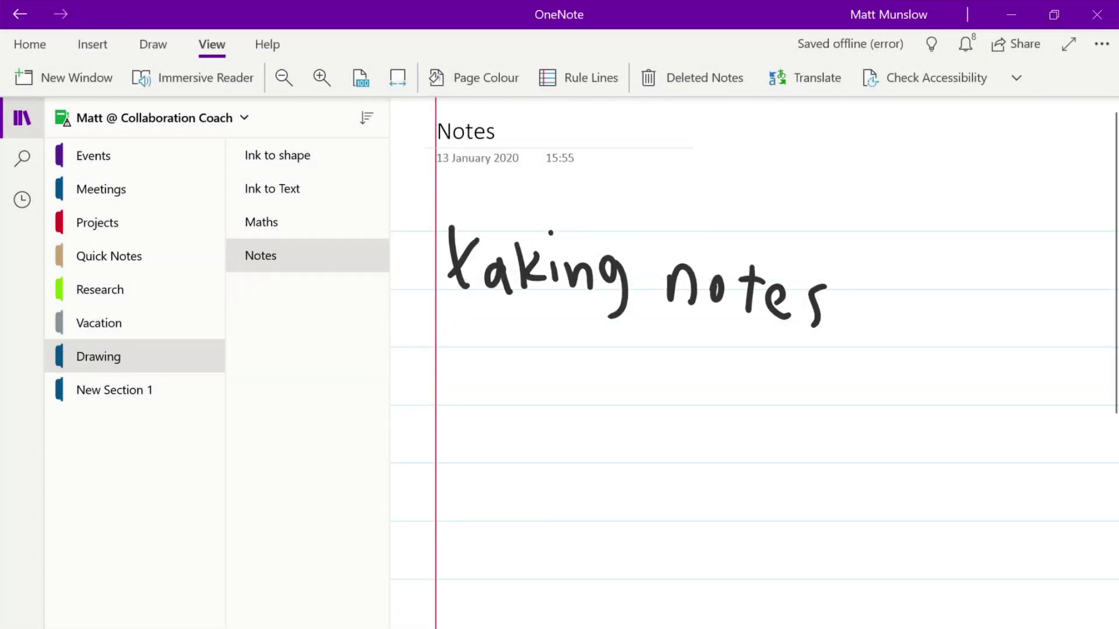
Handwrite 'taking notes' in black pen on a lower ruled line
left_click(153, 44)
left_click(253, 74)
left_click_drag(470, 407, 479, 470)
mouse_move(489, 430)
left_mouse_down()
mouse_move(473, 436)
mouse_move(515, 466)
left_mouse_up()
left_click_drag(525, 411, 525, 467)
left_click_drag(548, 427, 550, 465)
left_click_drag(551, 432, 553, 466)
left_click_drag(561, 434, 611, 504)
left_click(551, 412)
left_click_drag(658, 426, 699, 458)
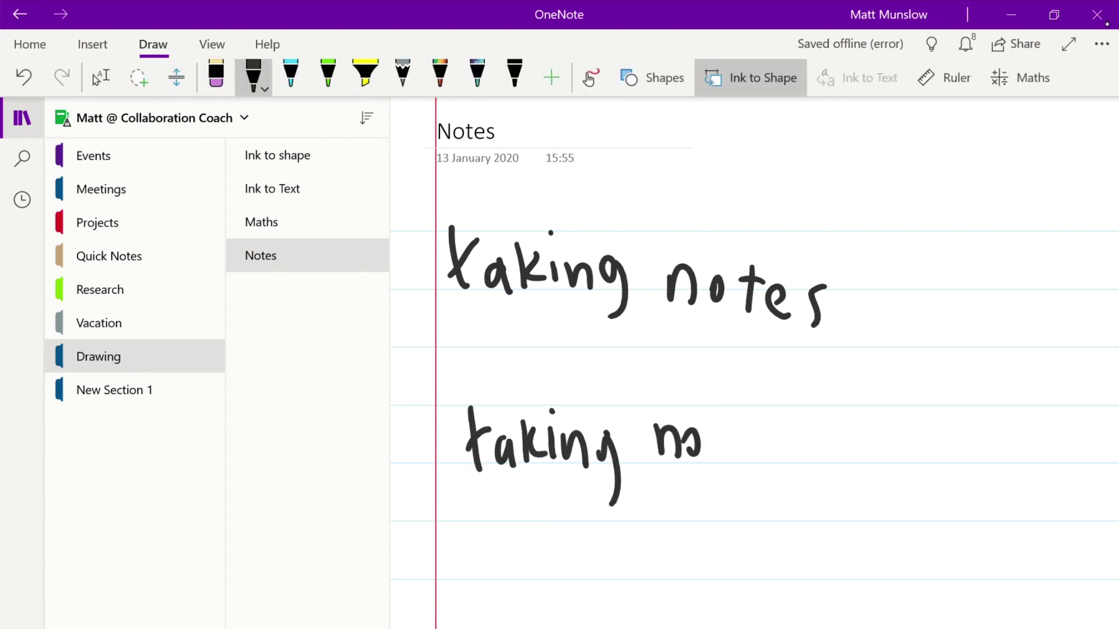
left_click_drag(716, 409, 722, 464)
left_click_drag(708, 434, 728, 431)
left_click_drag(735, 448, 751, 465)
left_click_drag(779, 425, 768, 460)
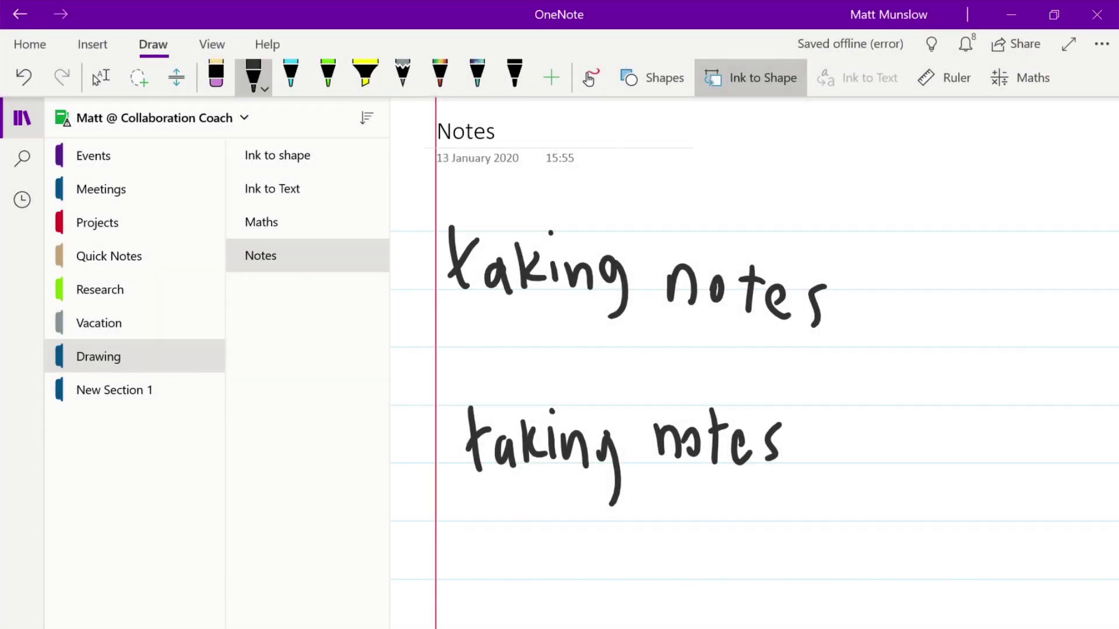
Switch the page to full screen and handwrite 'taking notes' in black pen below the first
left_click(1068, 44)
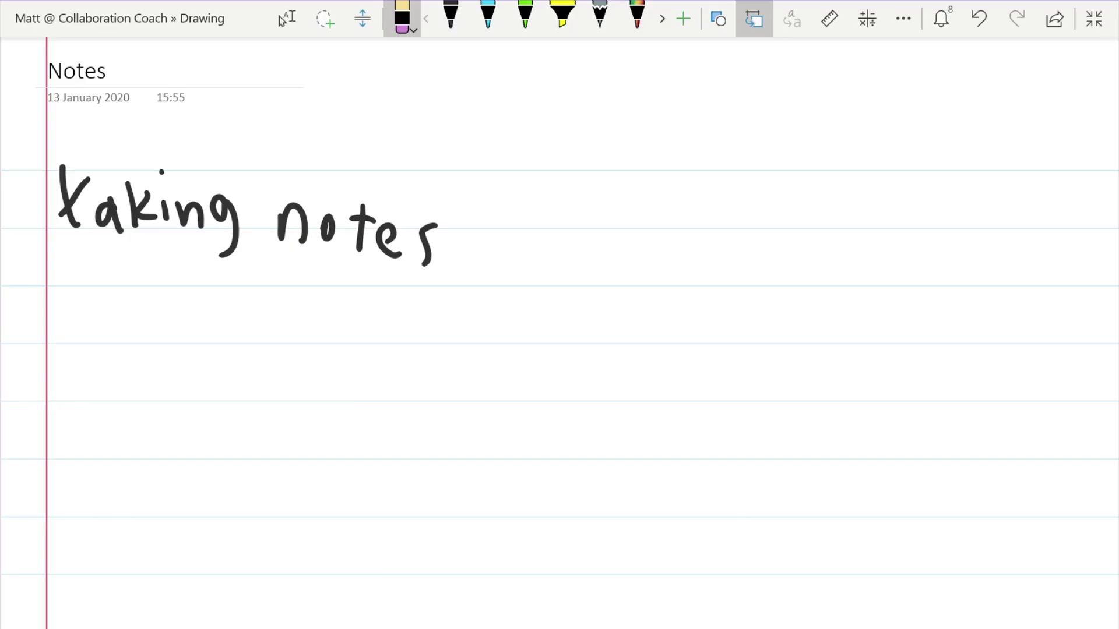
left_click(450, 18)
mouse_move(83, 350)
left_mouse_down()
mouse_move(88, 406)
mouse_move(102, 368)
left_mouse_up()
left_click_drag(119, 384, 124, 412)
left_click_drag(133, 353, 137, 401)
mouse_move(153, 371)
left_mouse_down()
mouse_move(155, 399)
mouse_move(211, 398)
mouse_move(226, 430)
left_mouse_up()
left_click(170, 342)
mouse_move(273, 364)
left_mouse_down()
mouse_move(310, 398)
mouse_move(320, 370)
mouse_move(345, 397)
left_mouse_up()
mouse_move(339, 367)
left_mouse_down()
mouse_move(376, 371)
mouse_move(385, 398)
left_mouse_up()
left_click_drag(411, 362, 400, 401)
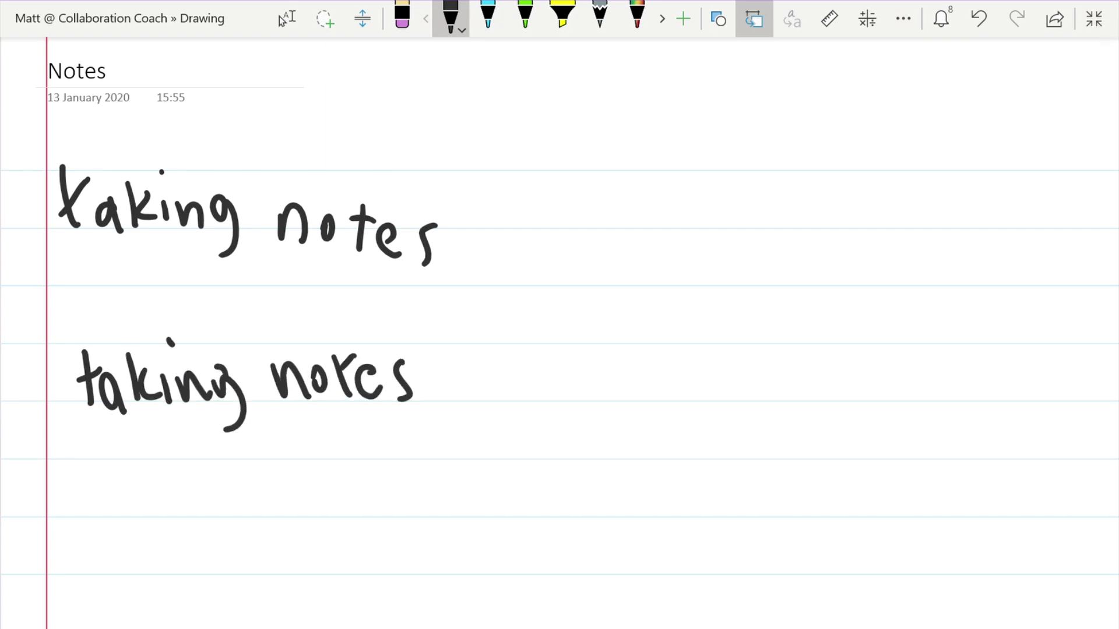